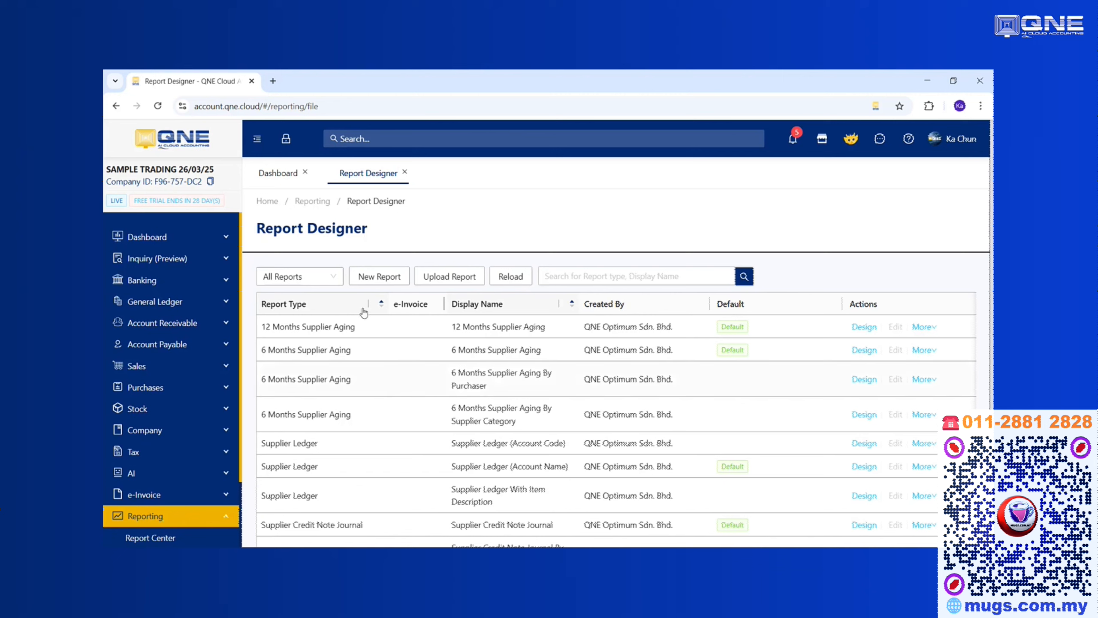
# Filter the report list by typing QUOT and choosing Quotation, leaving the four Quotation layouts.
pyautogui.click(311, 279)
pyautogui.write('QUOT')
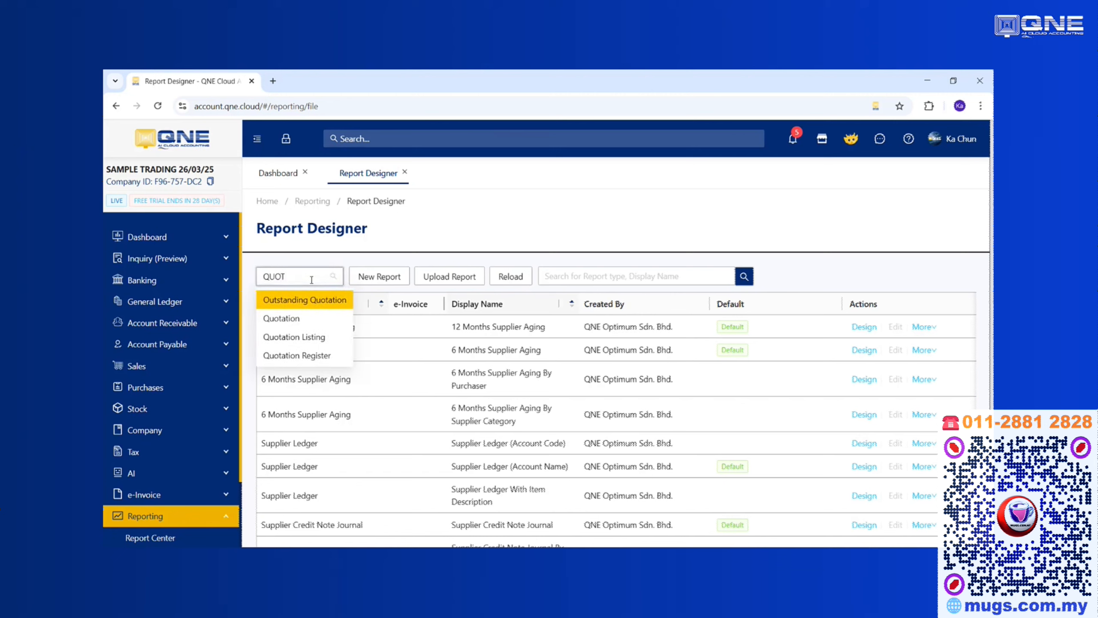
pyautogui.click(286, 318)
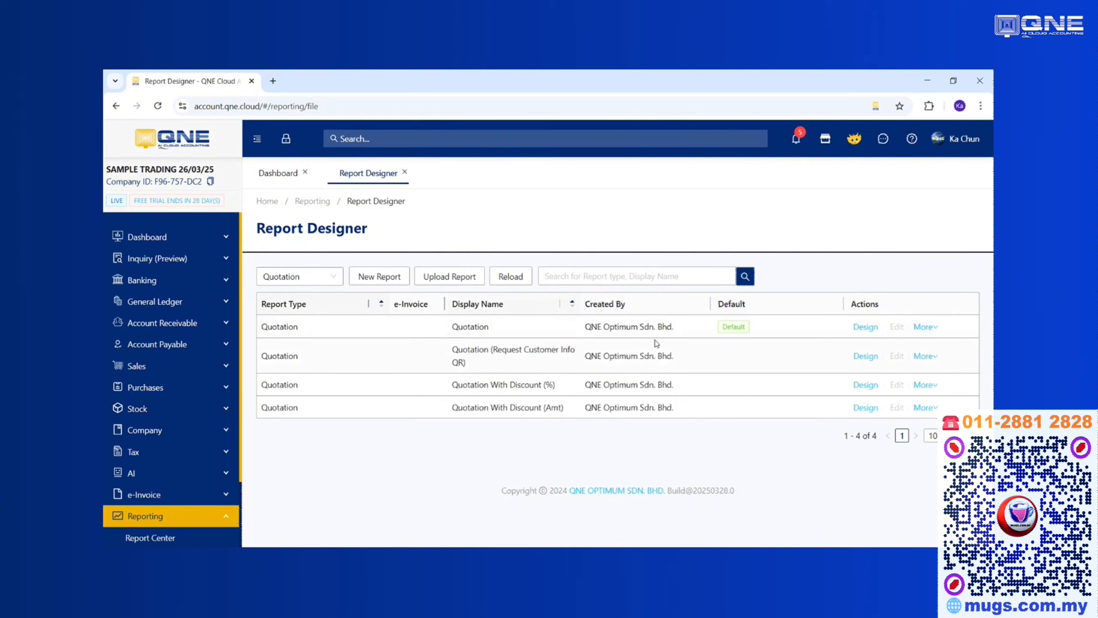
# Clone the default Quotation layout under the display name 'Quotation V1'.
pyautogui.click(859, 331)
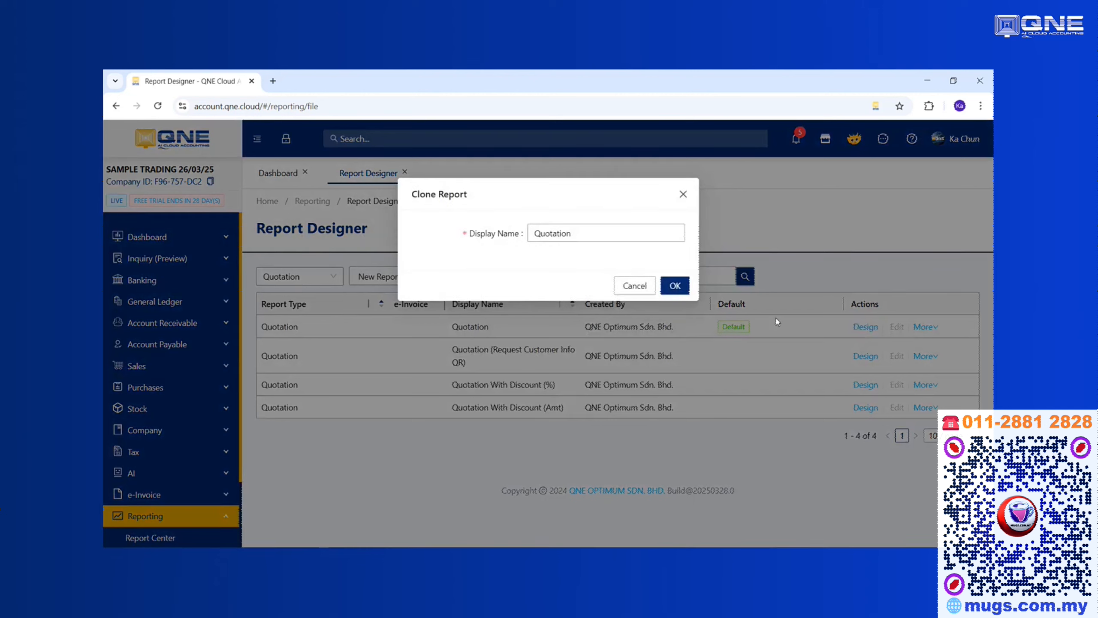
pyautogui.moveTo(420, 194); pyautogui.dragTo(492, 203)
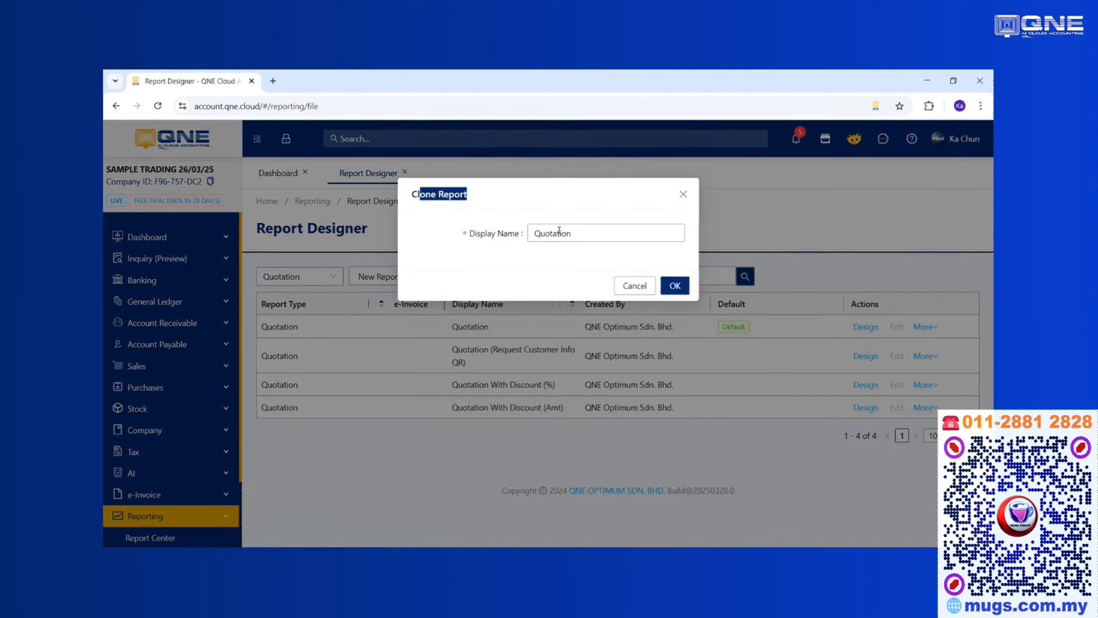
pyautogui.click(602, 236)
pyautogui.write('V1')
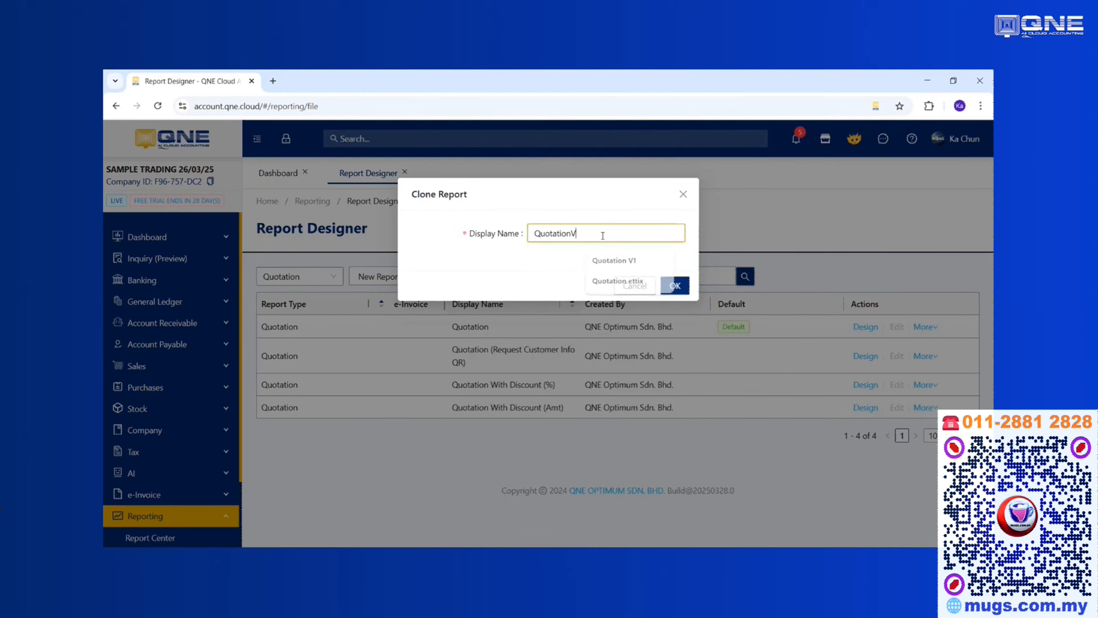
pyautogui.click(573, 233)
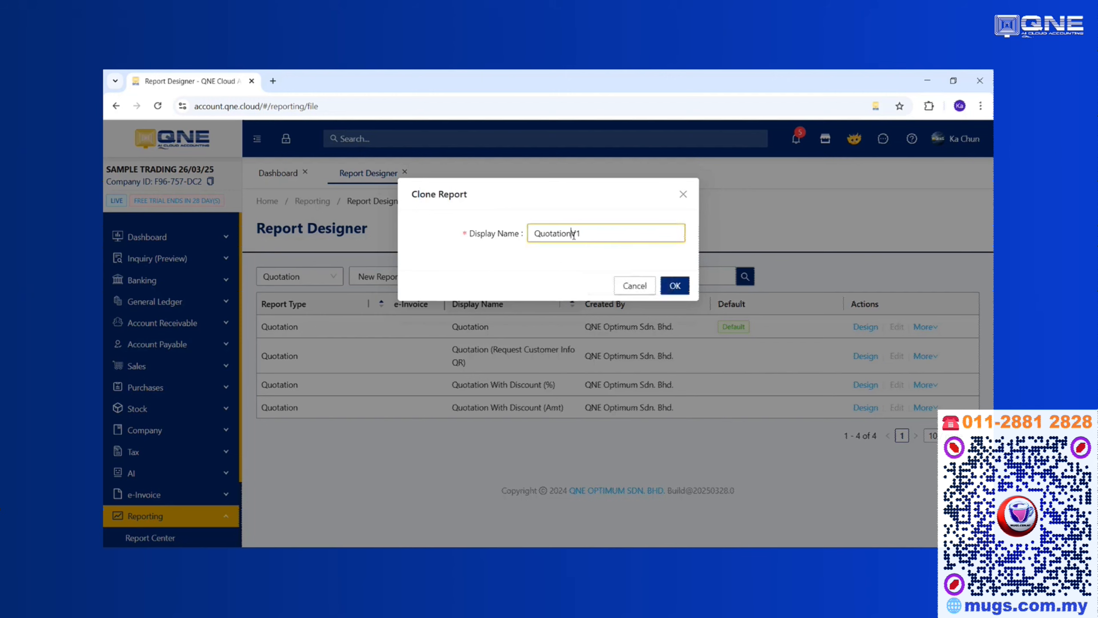
pyautogui.click(675, 286)
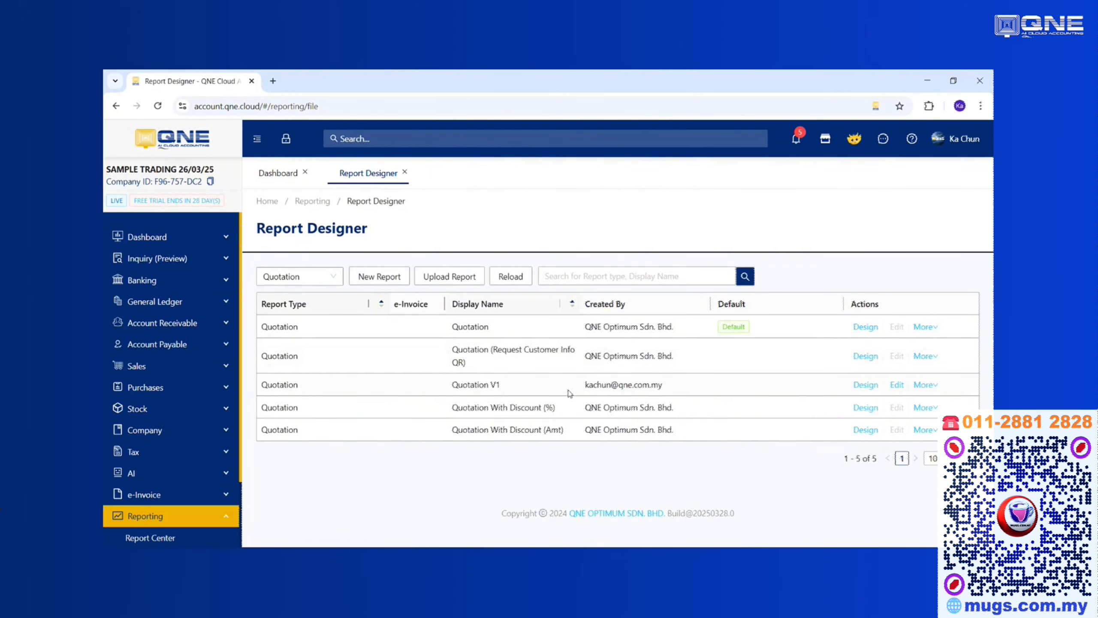
# Open Quotation V1 in the designer and scroll through its header, item table and totals.
pyautogui.click(863, 386)
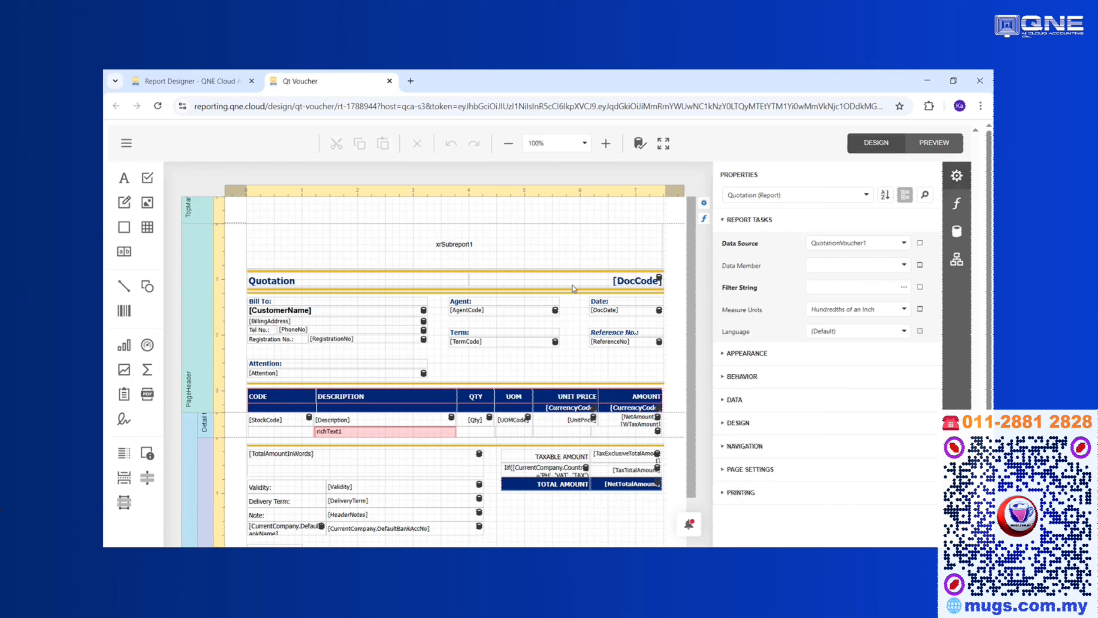
pyautogui.scroll(-1, 512, 290)
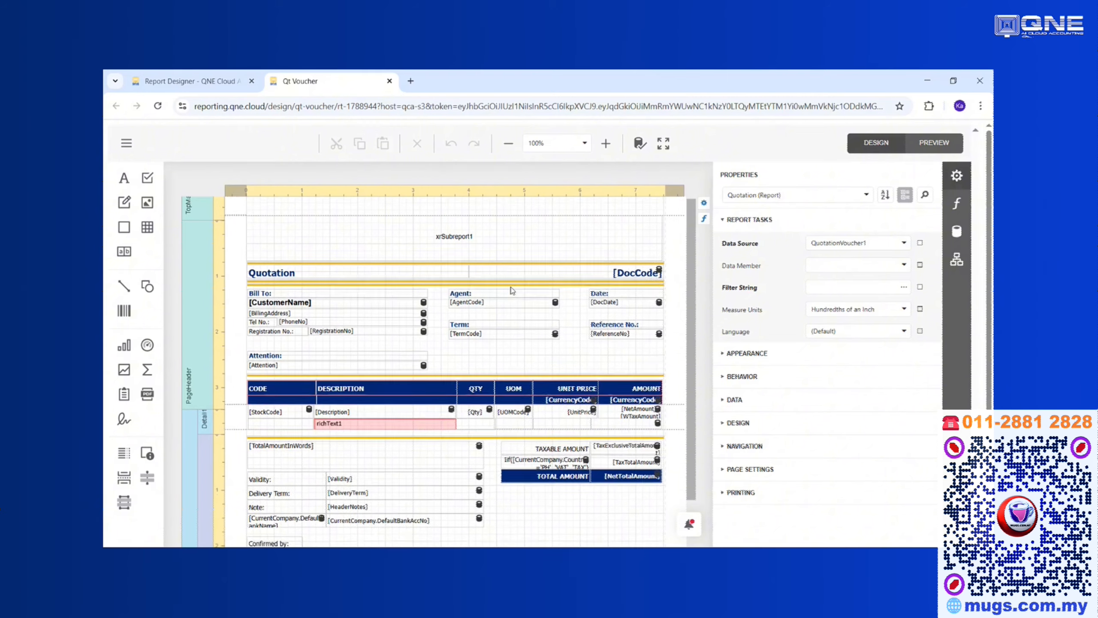
pyautogui.scroll(-3, 511, 290)
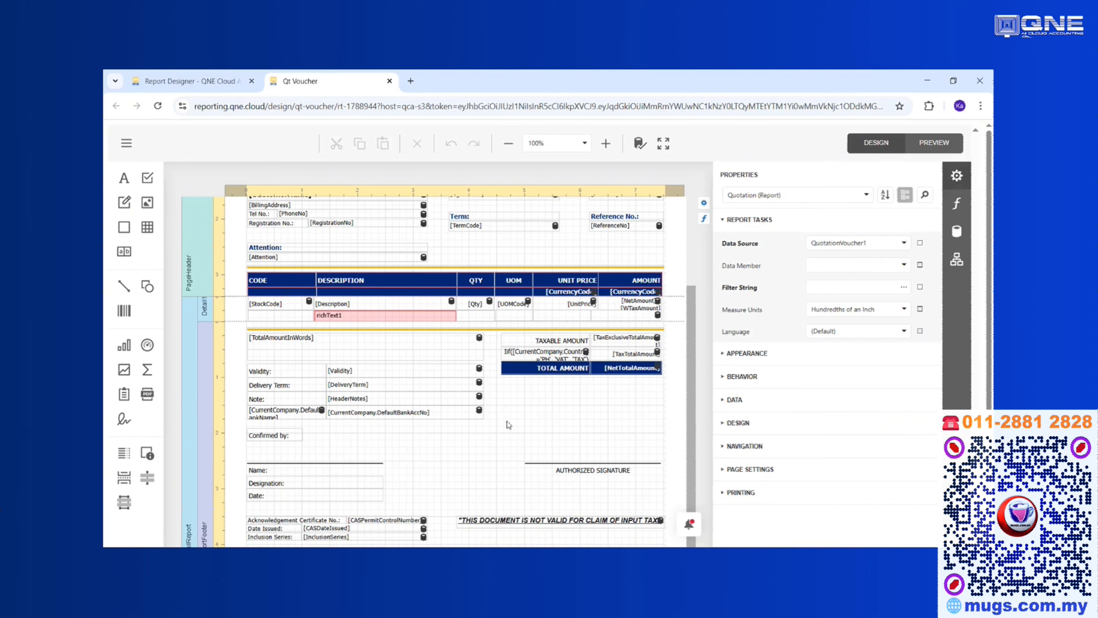
pyautogui.scroll(3, 508, 425)
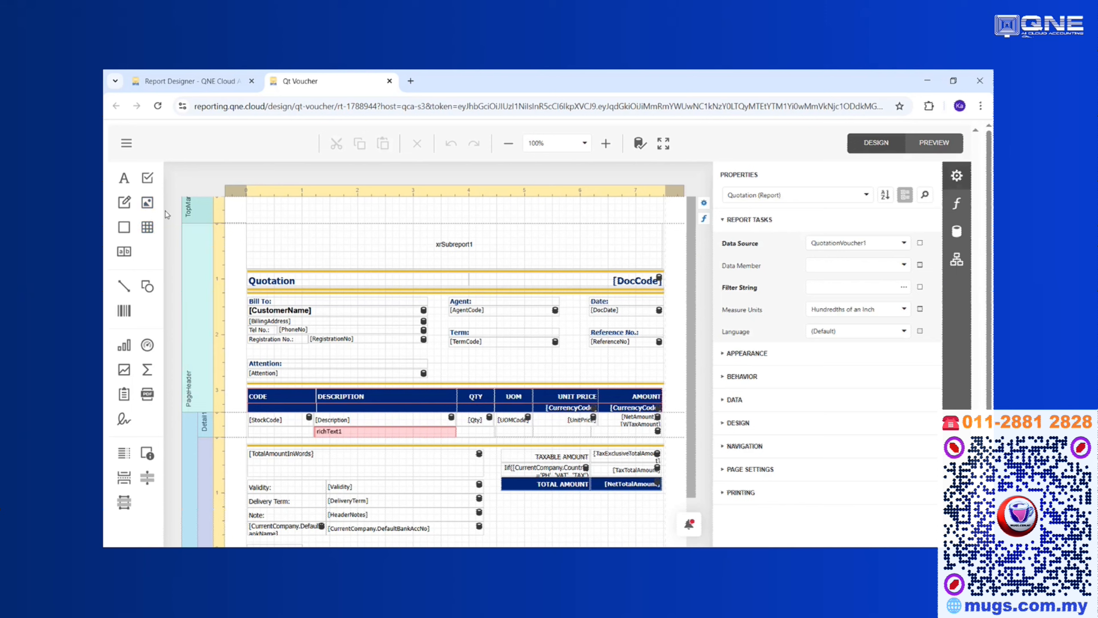
# Drop a new label, label7, into the header below Term and show the Field List.
pyautogui.moveTo(124, 183); pyautogui.dragTo(456, 364)
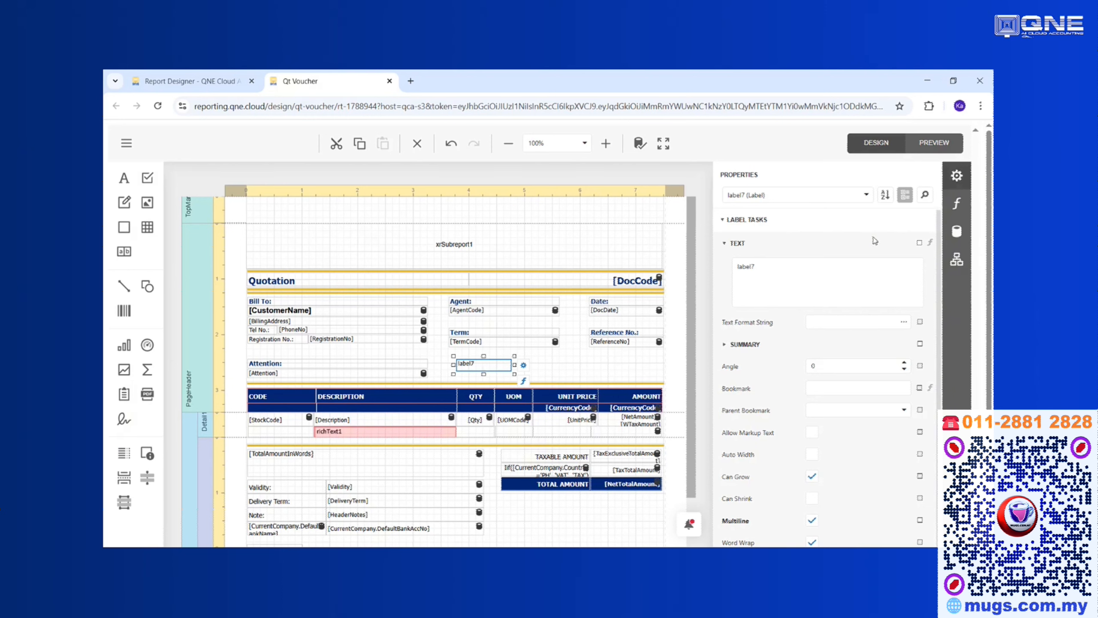
pyautogui.click(950, 233)
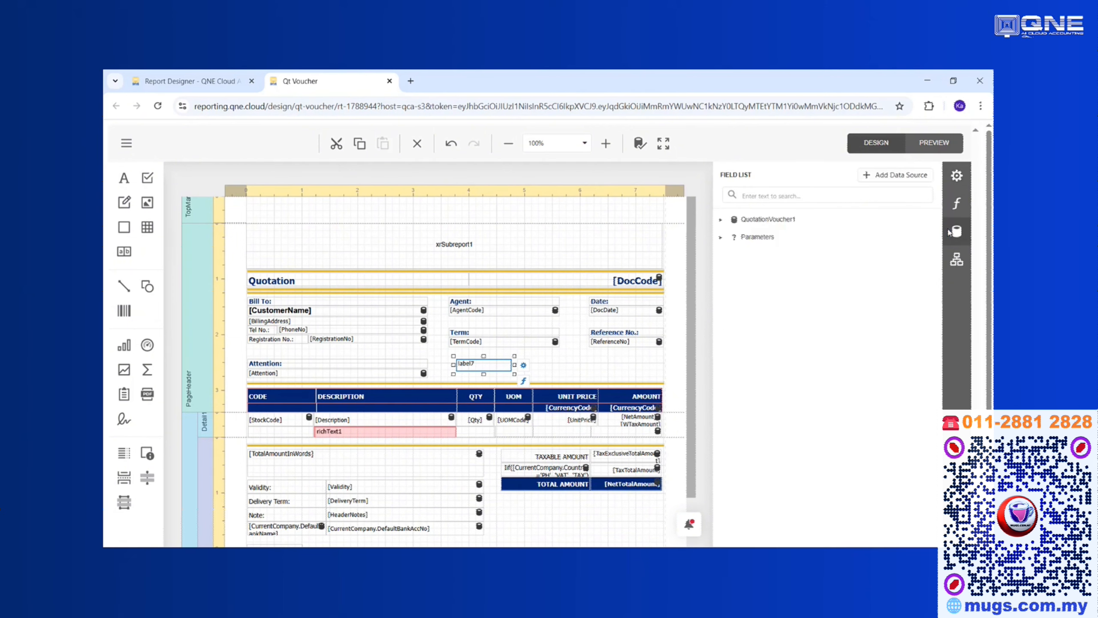
# Bind label7 to QuotationVoucher1's Ref1 field so it displays [Ref1].
pyautogui.click(721, 220)
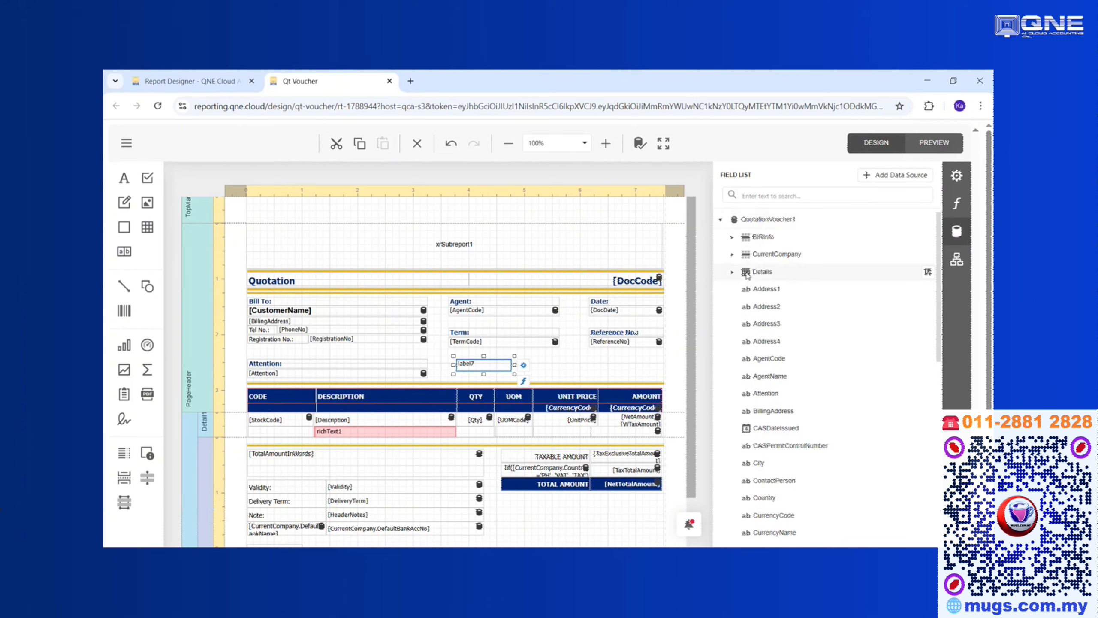
pyautogui.click(733, 272)
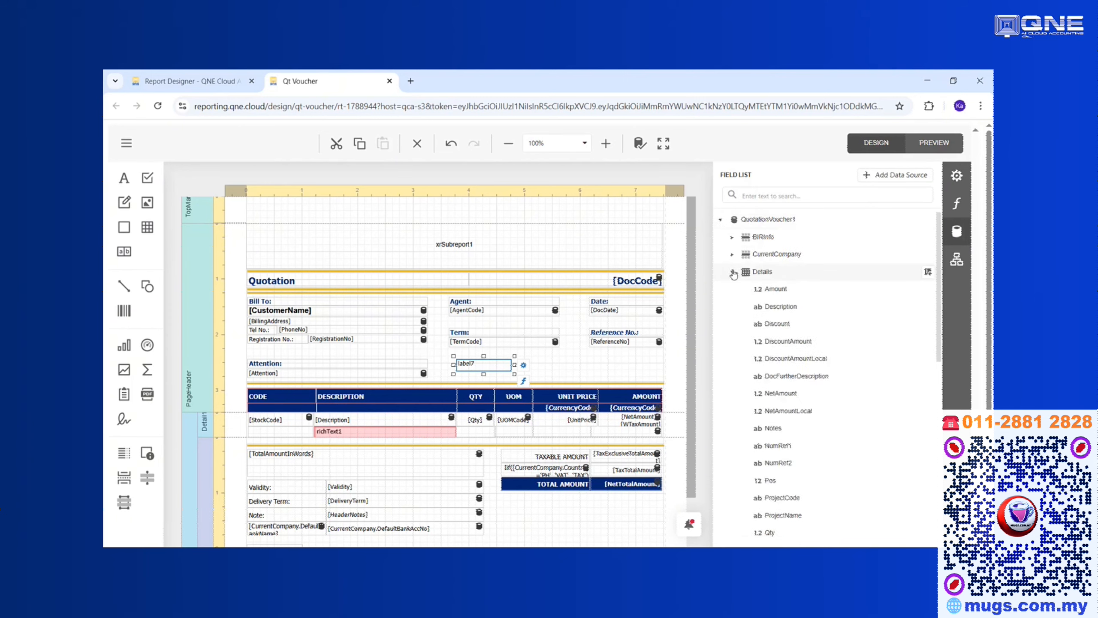
pyautogui.click(733, 272)
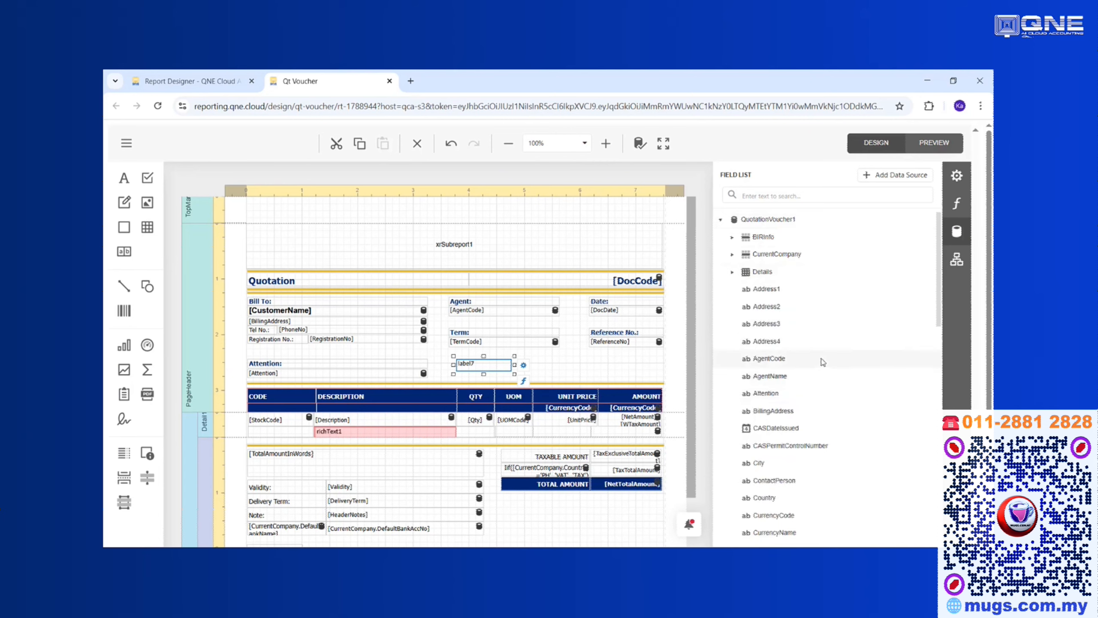
pyautogui.scroll(-6, 822, 362)
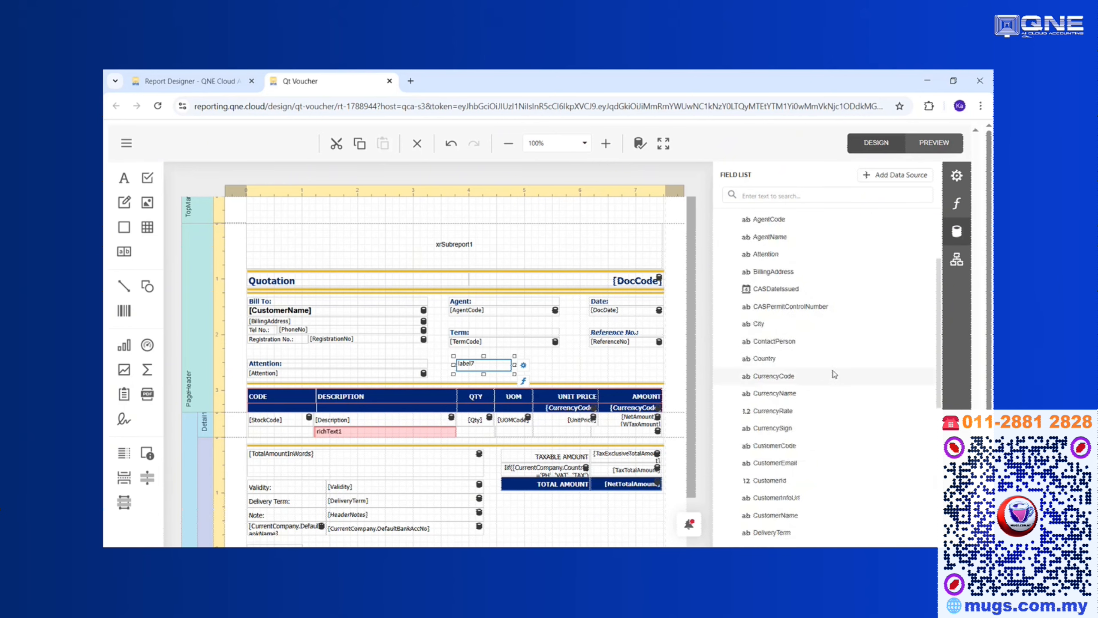
pyautogui.scroll(-7, 826, 364)
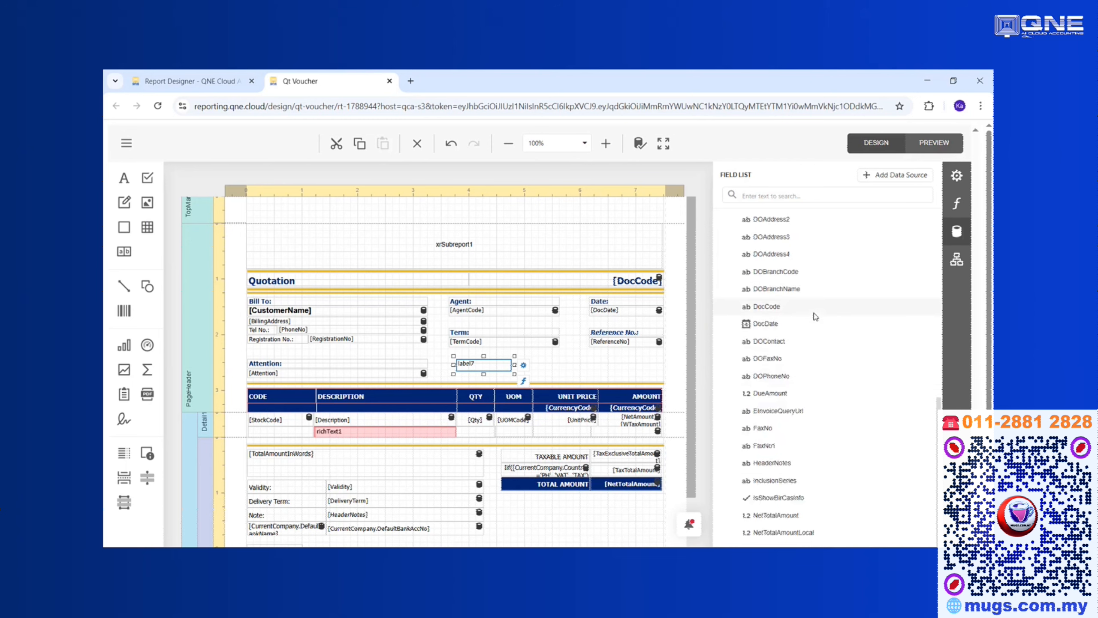
pyautogui.scroll(-2, 815, 317)
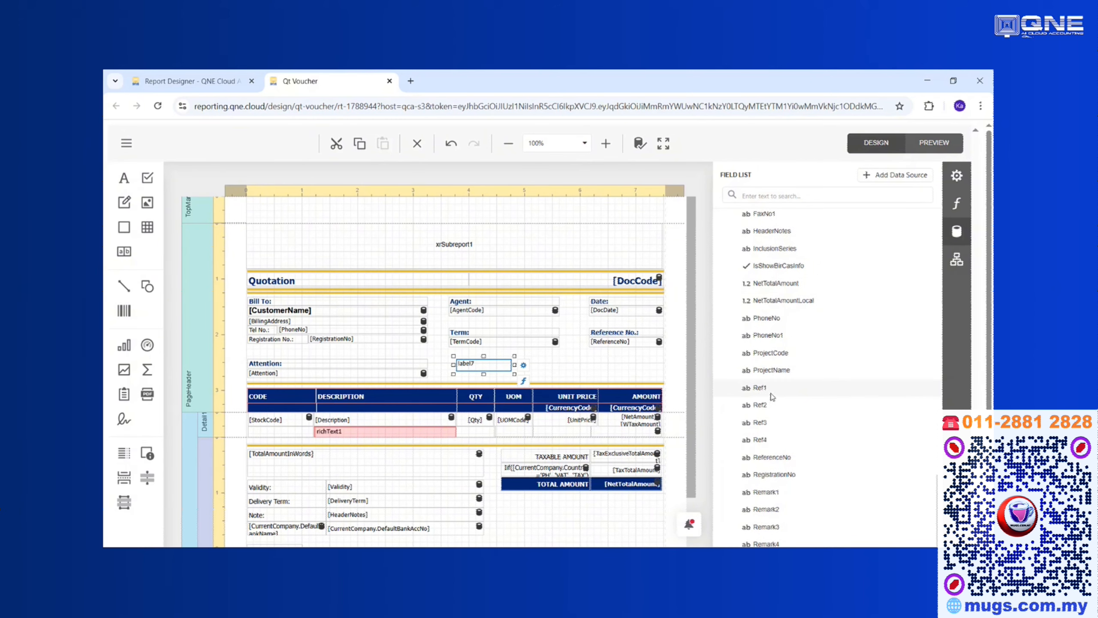
pyautogui.moveTo(774, 394); pyautogui.dragTo(482, 368)
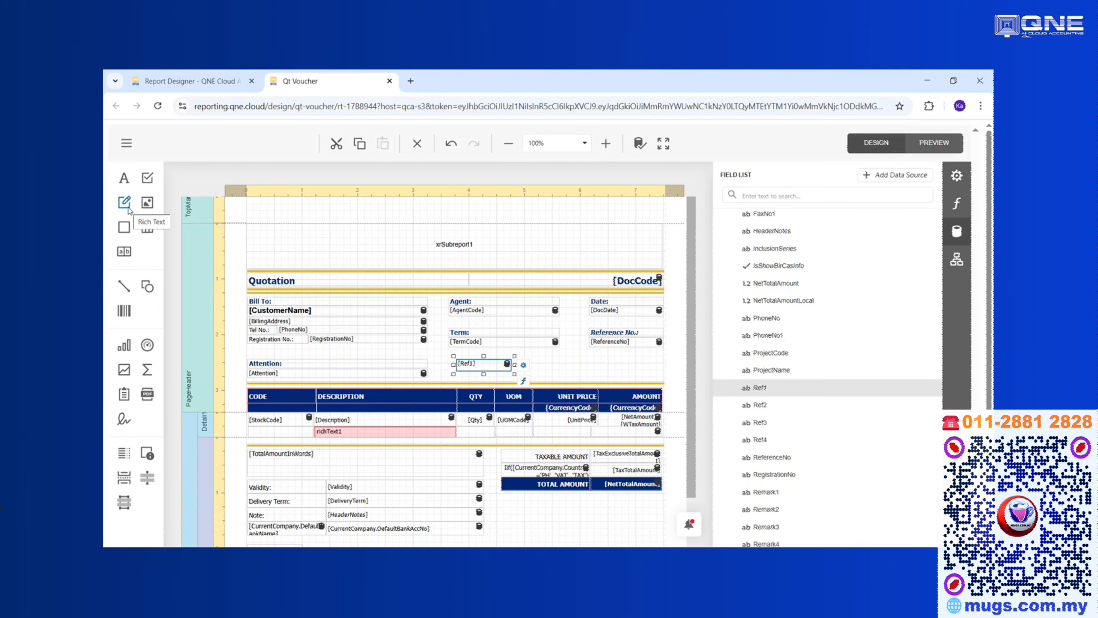
# Add a footer rich text box beside Confirmed by reading 'BANK ACCOUNT: MAYBANK' plus the account number.
pyautogui.moveTo(127, 207); pyautogui.dragTo(340, 429)
pyautogui.scroll(-2, 354, 366)
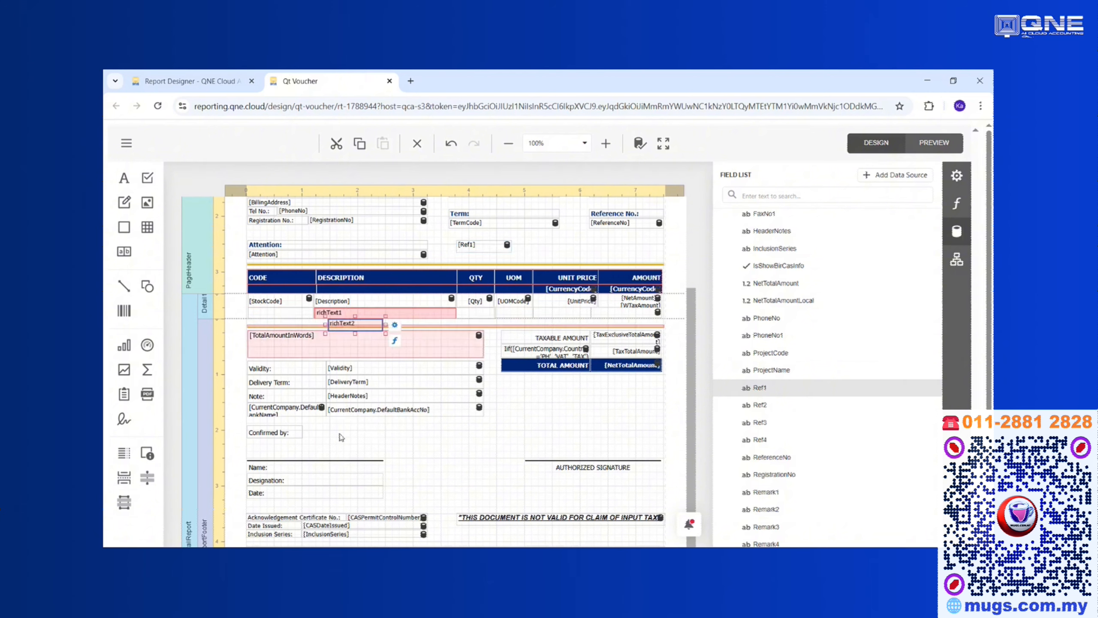
pyautogui.moveTo(361, 338); pyautogui.dragTo(503, 423)
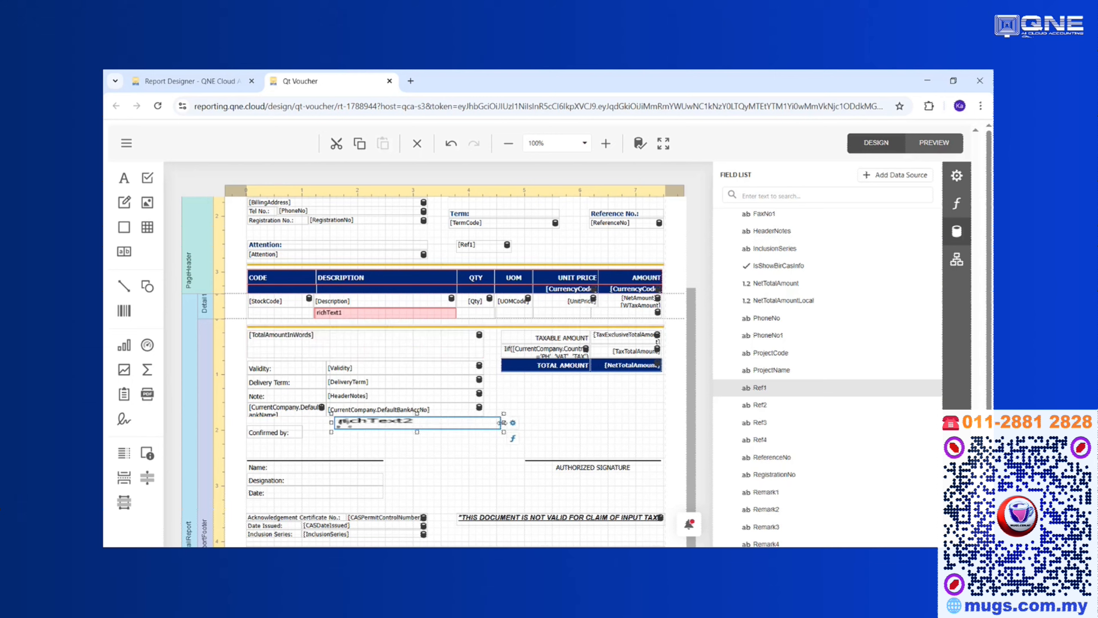
pyautogui.doubleClick(466, 427)
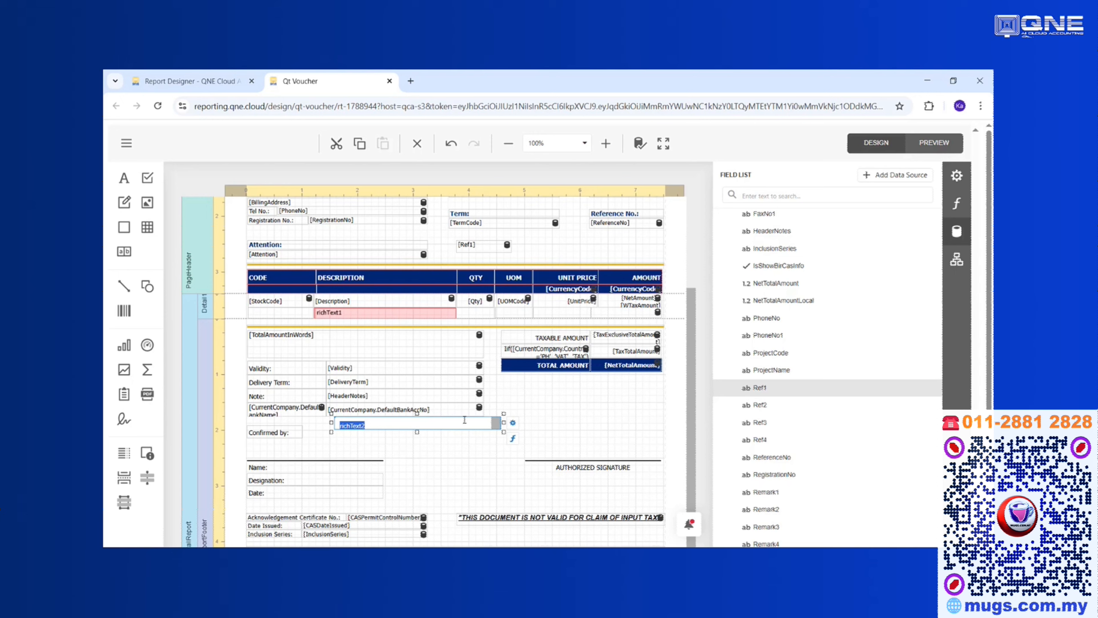
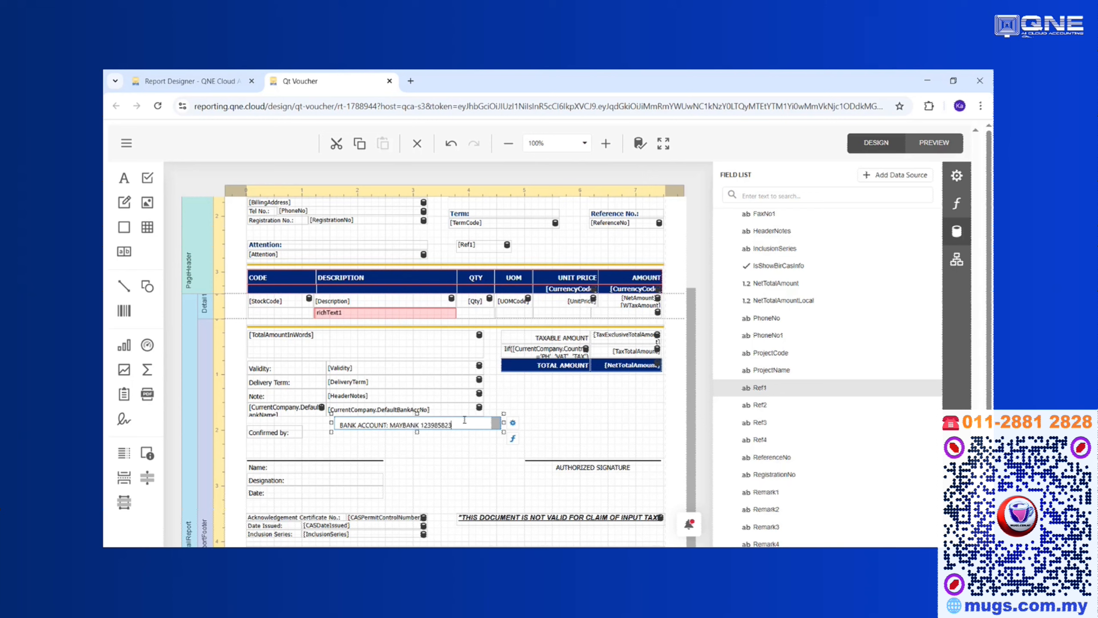
pyautogui.click(569, 426)
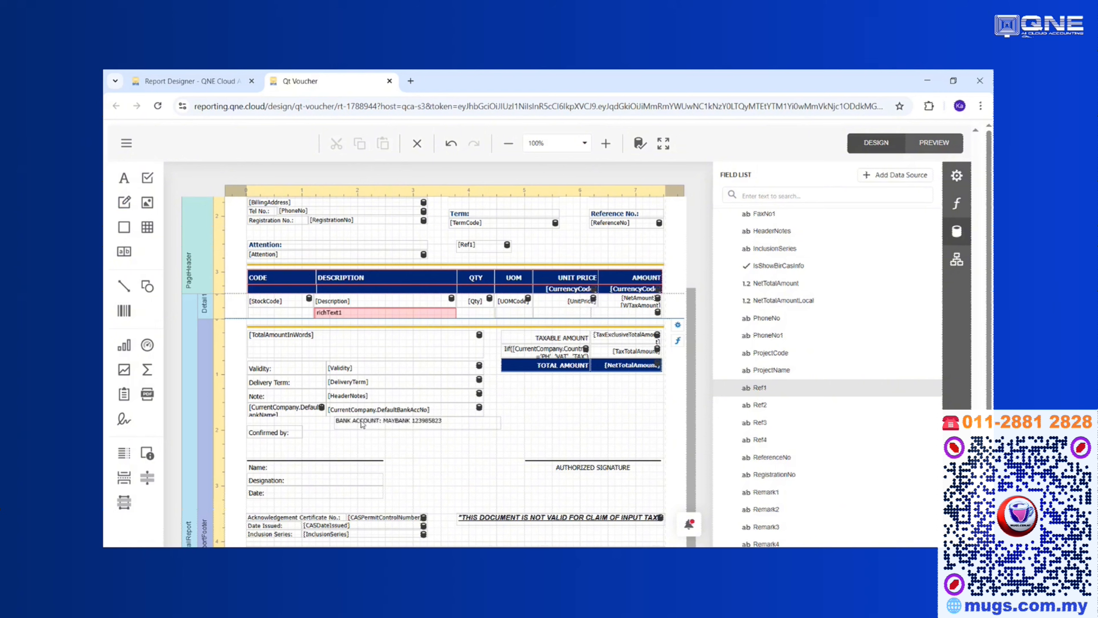
pyautogui.click(364, 426)
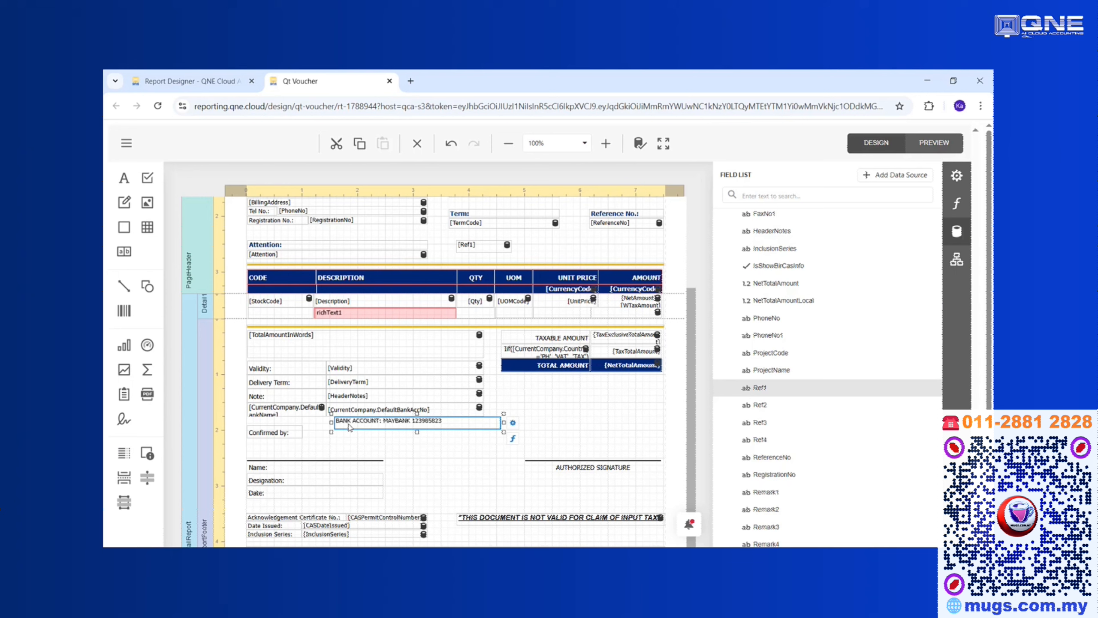
# Open the bank line's Appearance > Font properties and try a font size of 16.
pyautogui.click(442, 447)
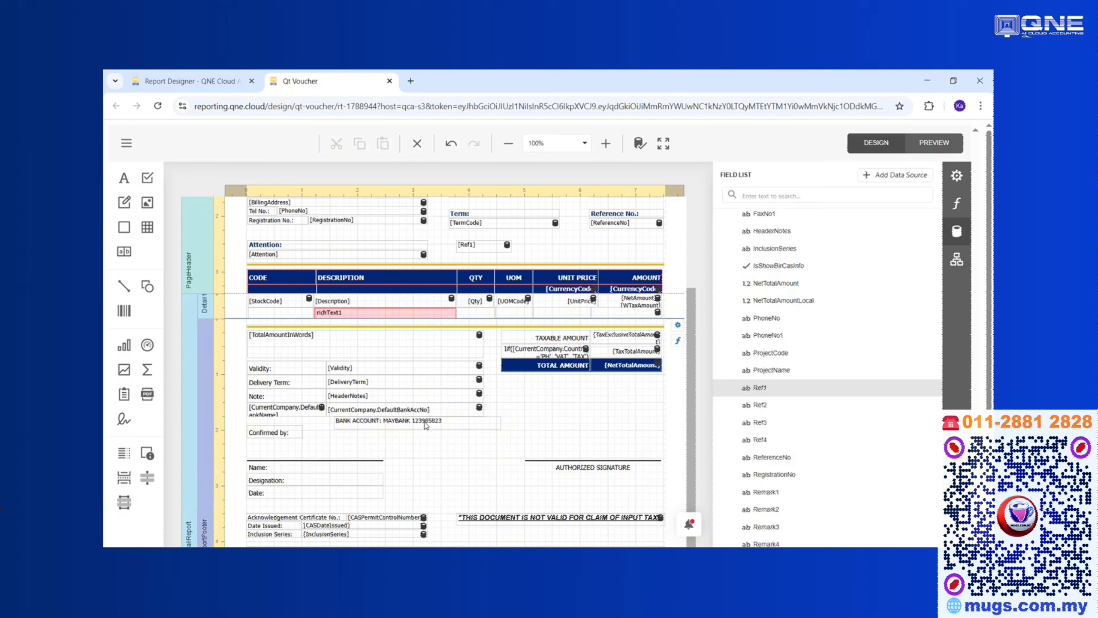
pyautogui.click(426, 426)
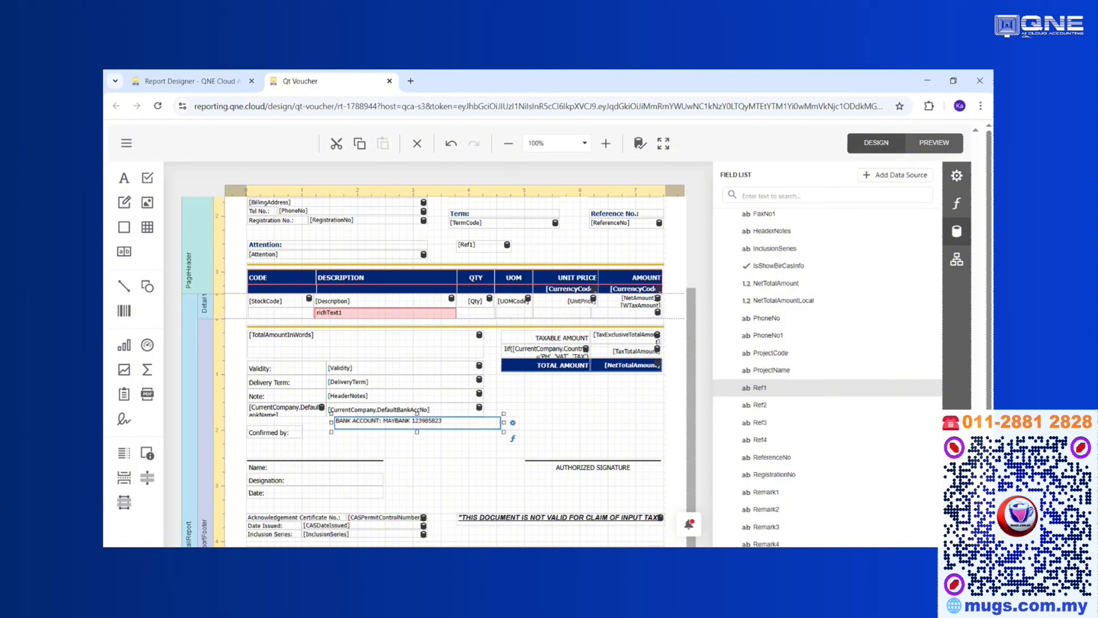
pyautogui.click(957, 176)
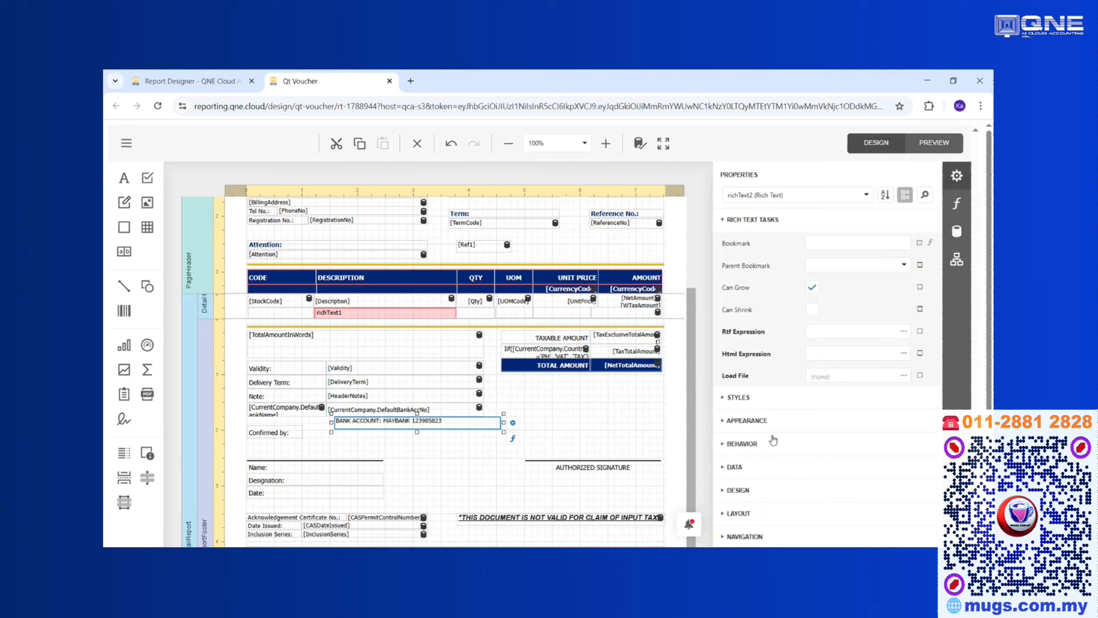
pyautogui.click(730, 423)
pyautogui.scroll(-2, 730, 424)
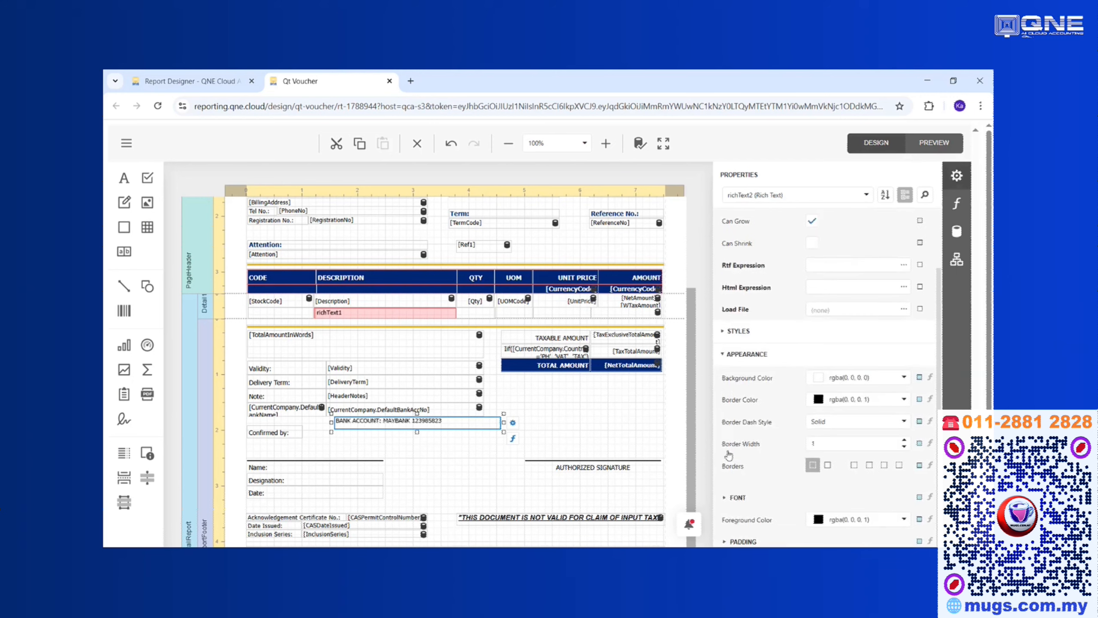
pyautogui.click(727, 501)
pyautogui.scroll(-2, 824, 480)
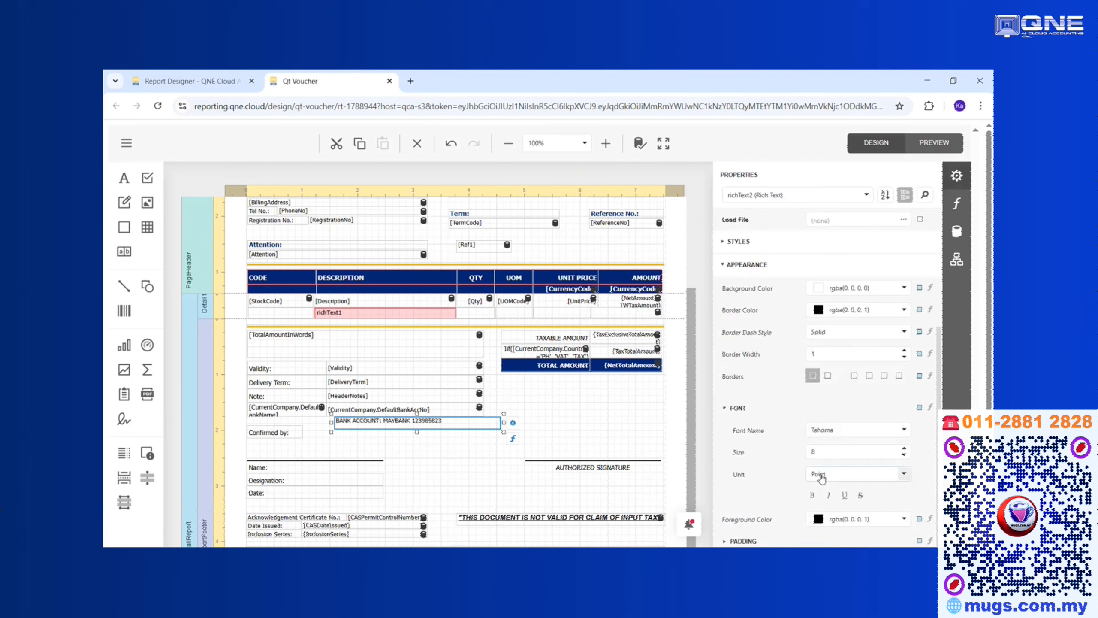
pyautogui.doubleClick(878, 454)
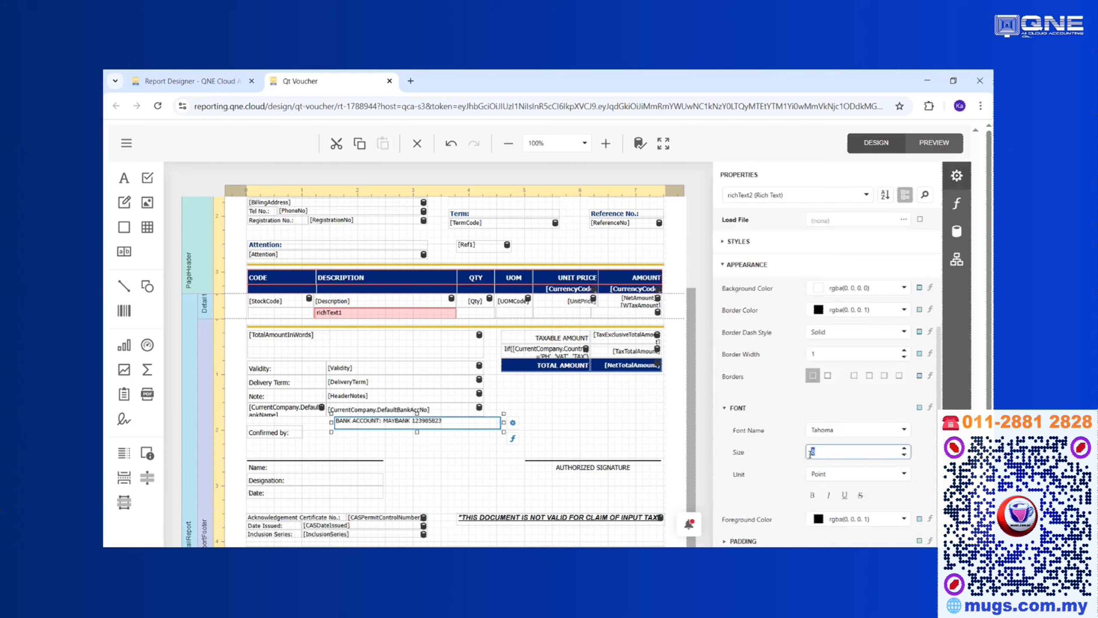
pyautogui.write('16')
pyautogui.click(502, 427)
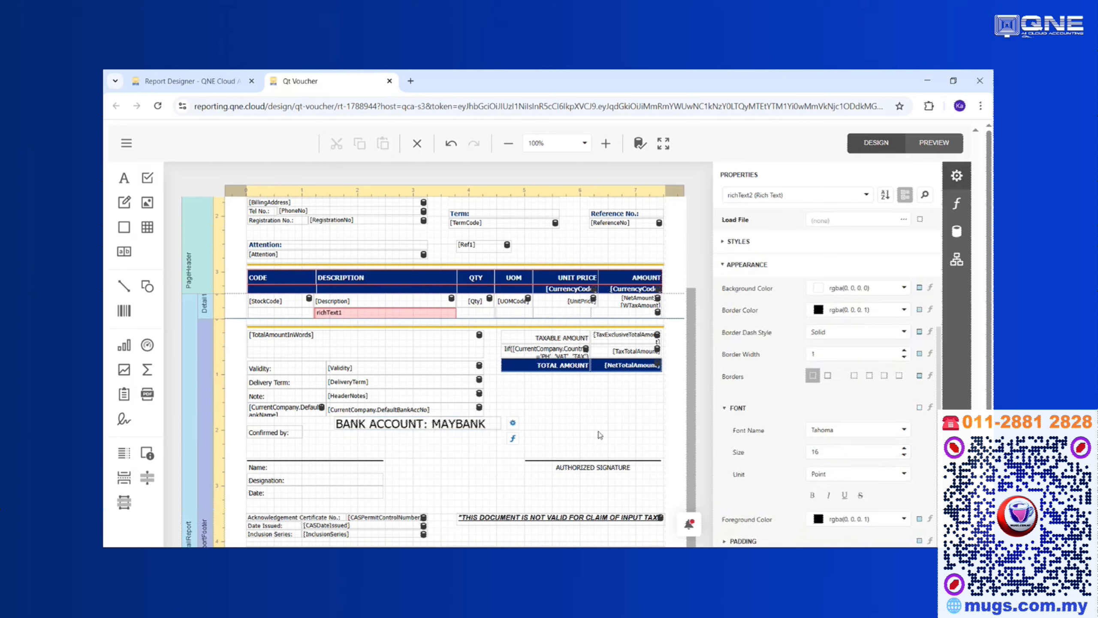
# Change the bank line's font from Sitka Heading to Tahoma at size 10.
pyautogui.click(495, 429)
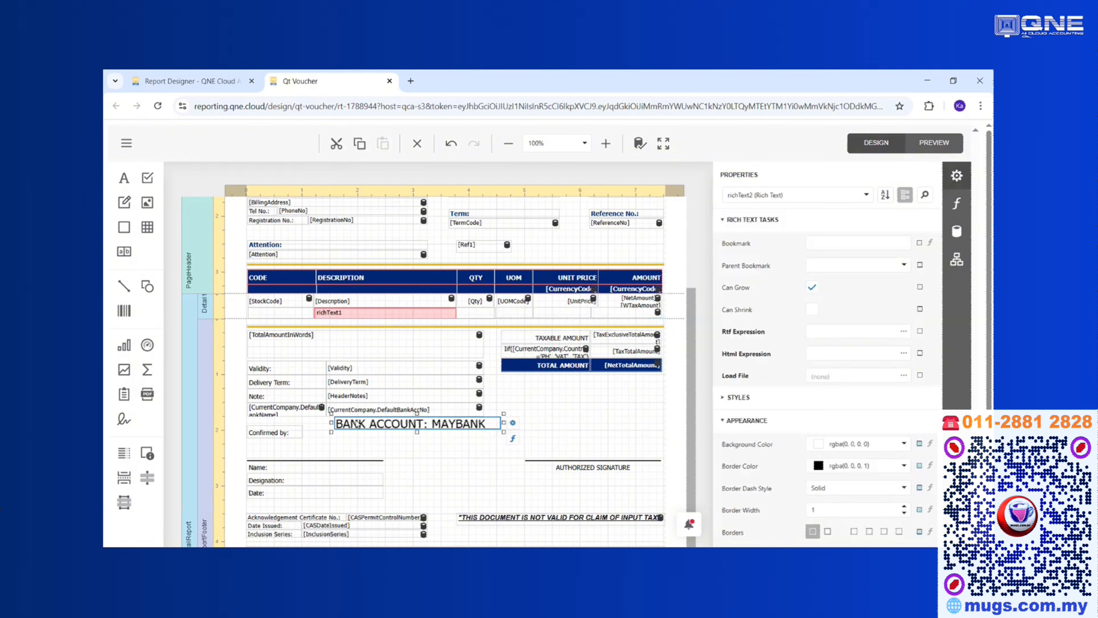
pyautogui.scroll(-3, 728, 452)
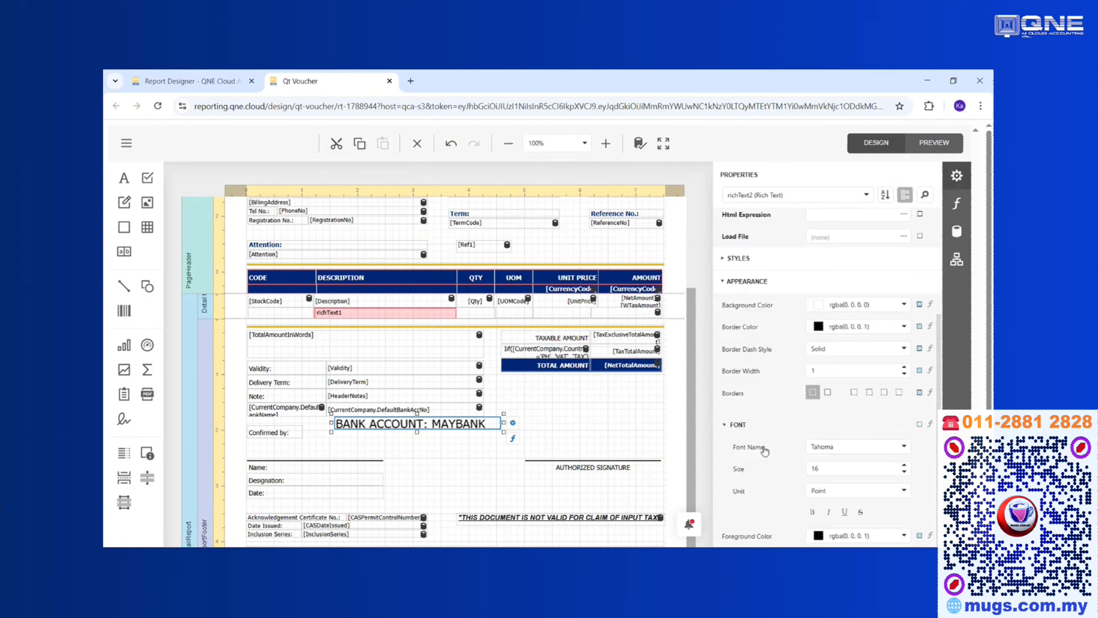
pyautogui.click(903, 450)
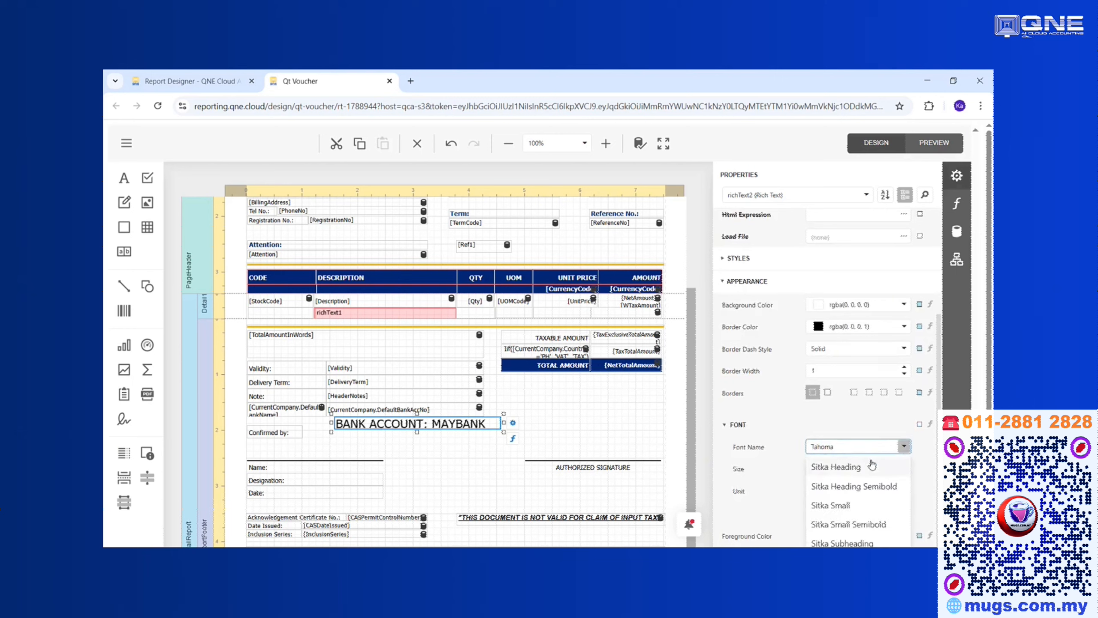
pyautogui.click(851, 468)
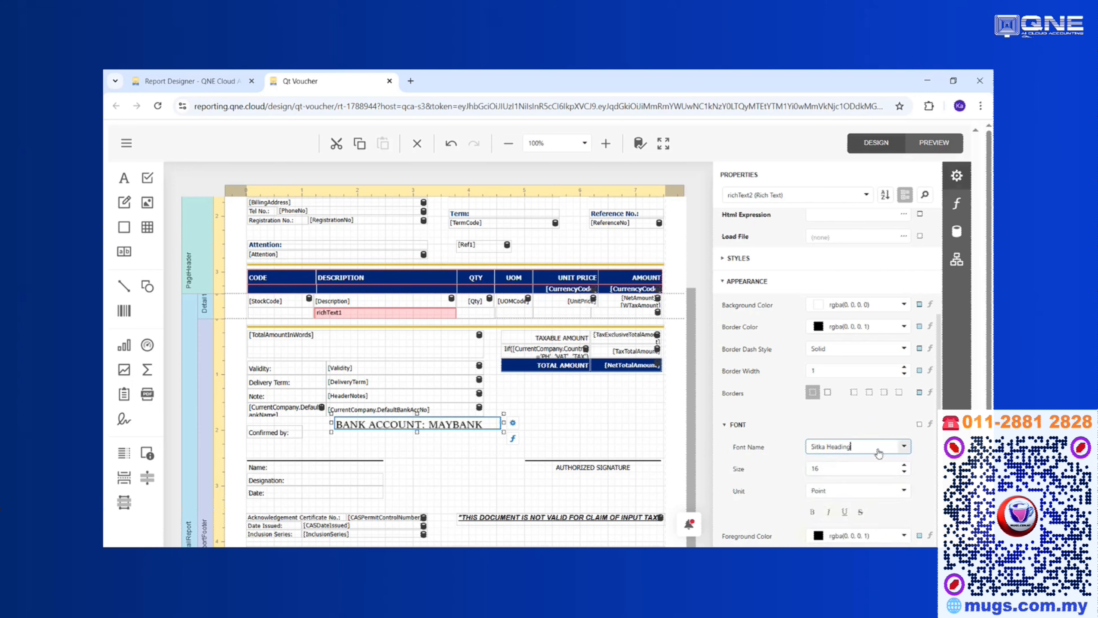
pyautogui.moveTo(875, 449); pyautogui.dragTo(771, 449)
pyautogui.write('TAHOMA')
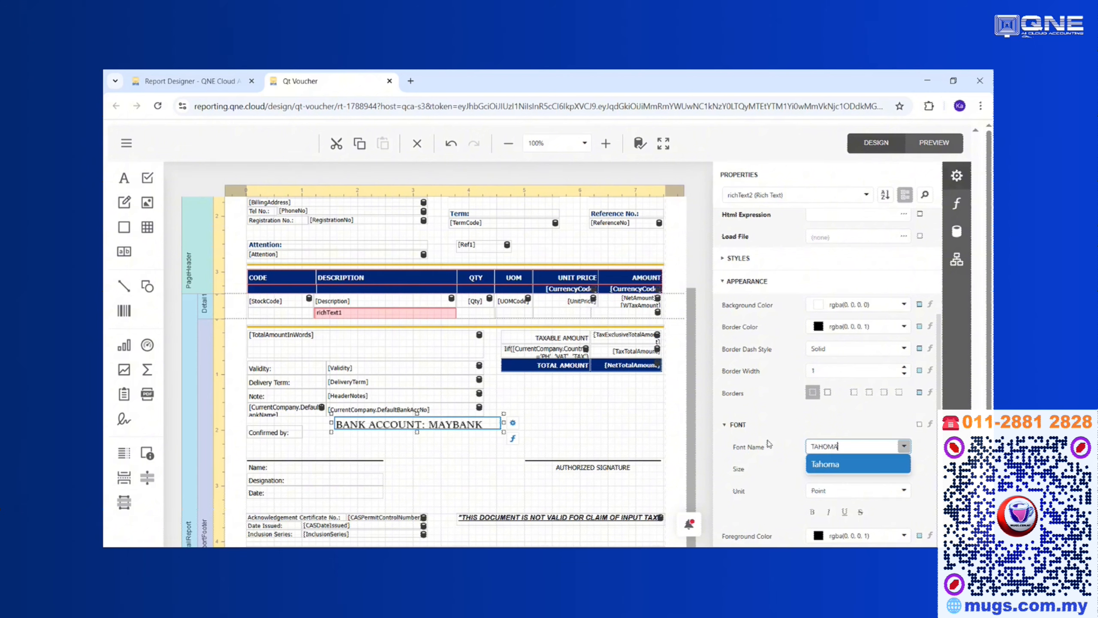
pyautogui.press('Tab')
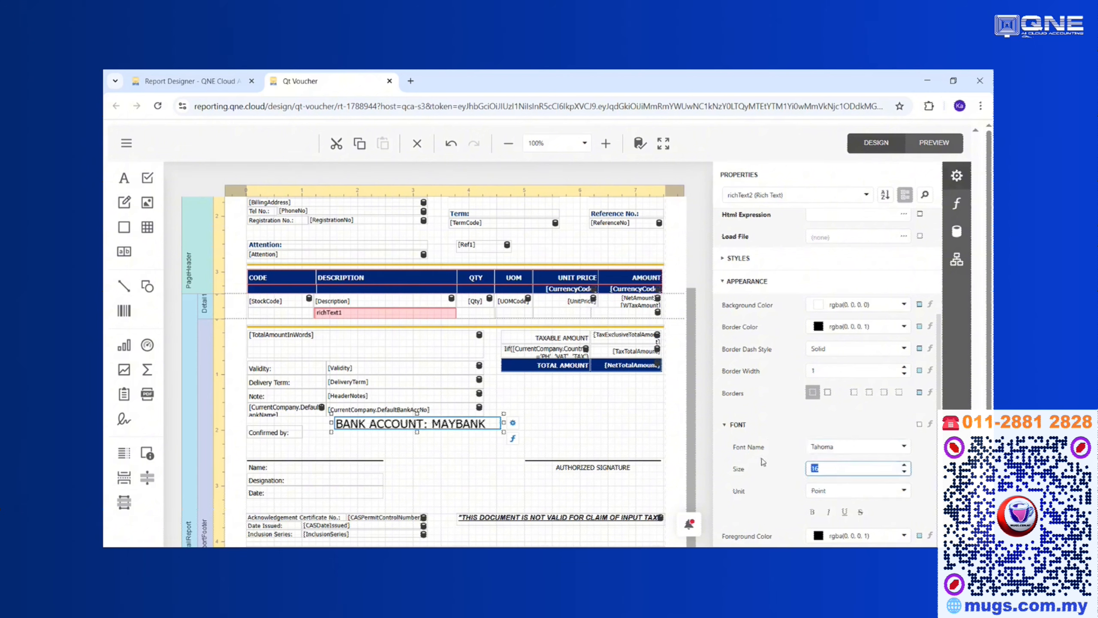
pyautogui.write('10')
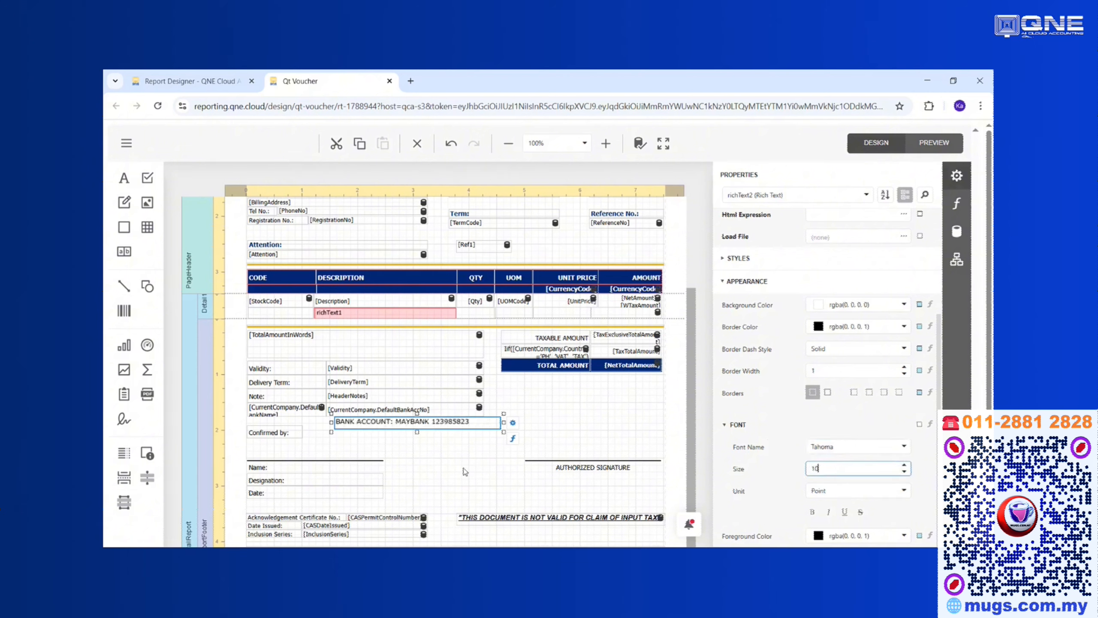
# Toggle bold and underline on and back off, leaving the bank line plain.
pyautogui.click(815, 513)
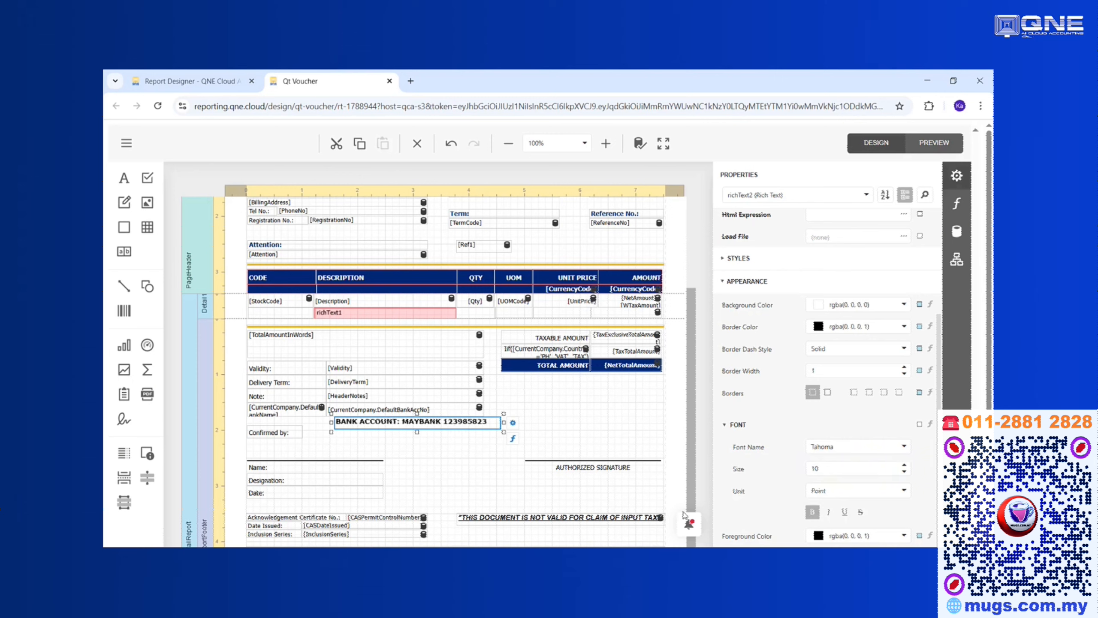
pyautogui.click(844, 511)
pyautogui.click(841, 514)
pyautogui.click(814, 514)
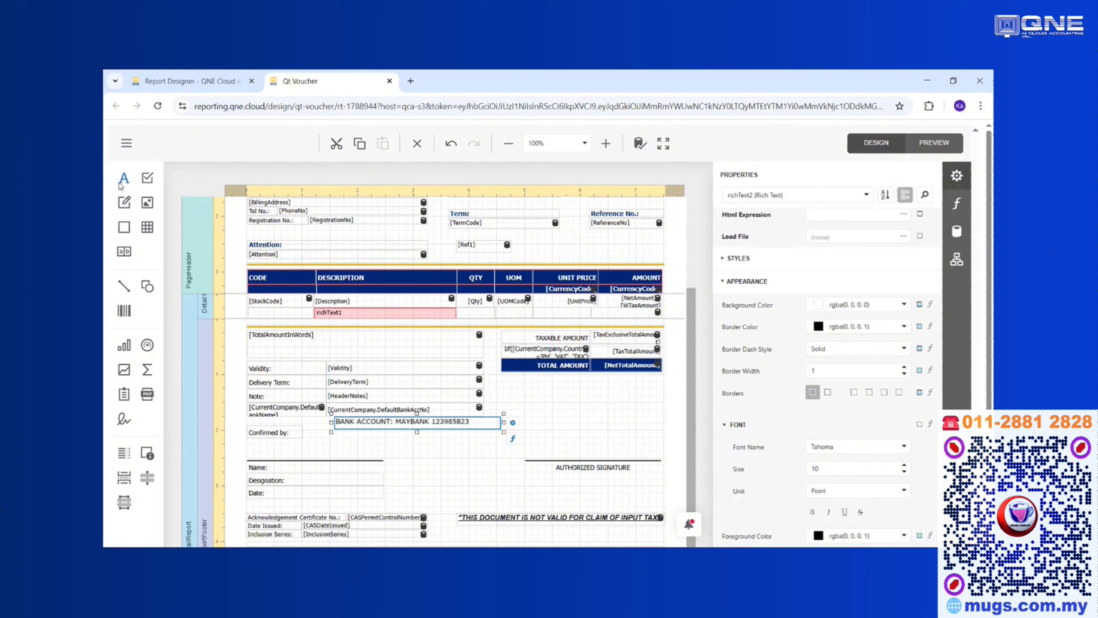
# Place label8 under TOTAL AMOUNT and give it a dd/MM/yyyy format string.
pyautogui.moveTo(125, 185); pyautogui.dragTo(554, 401)
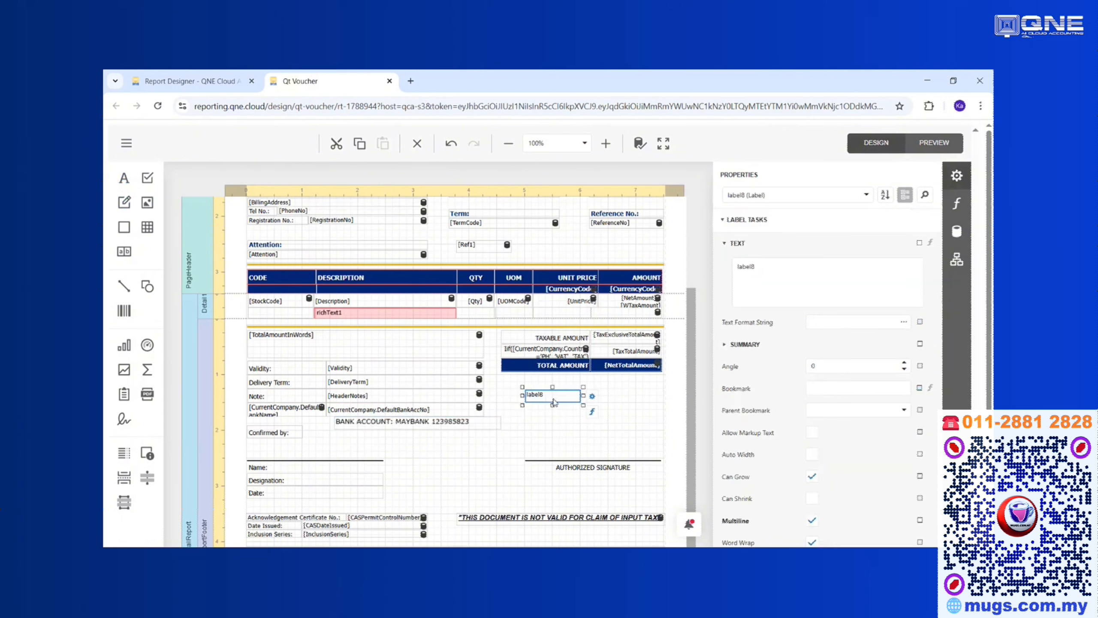
pyautogui.click(592, 400)
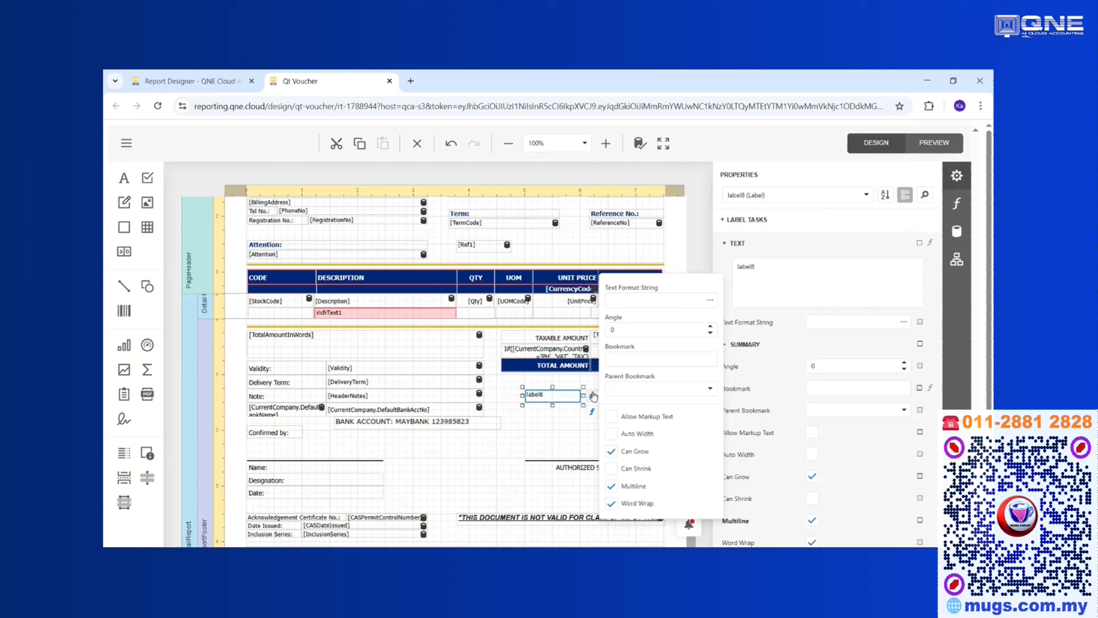
pyautogui.click(627, 299)
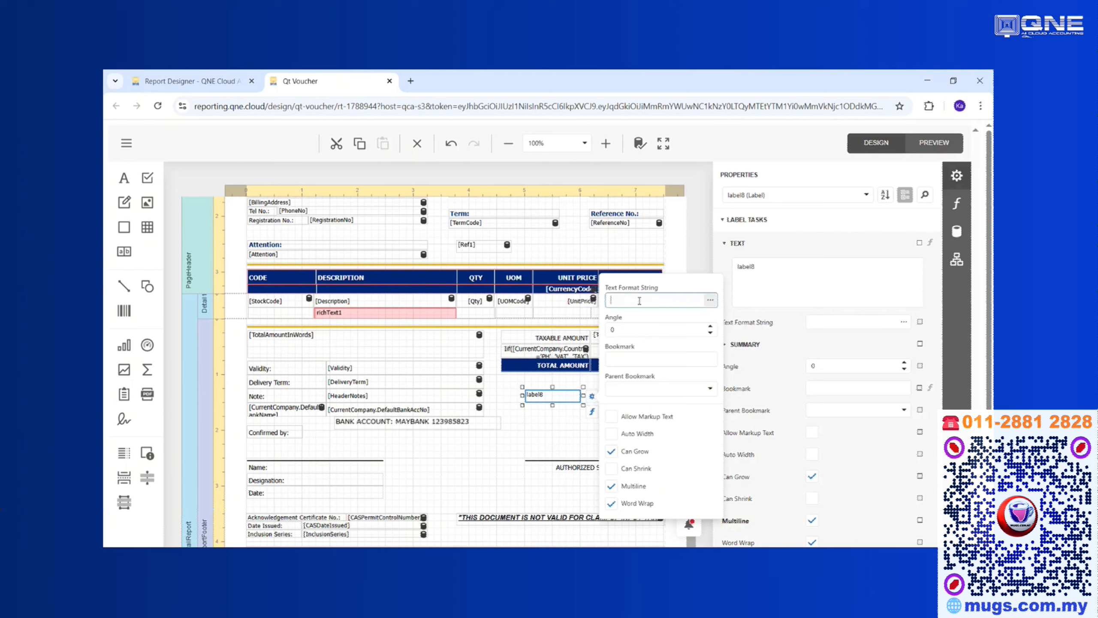
pyautogui.click(710, 300)
pyautogui.press('Escape')
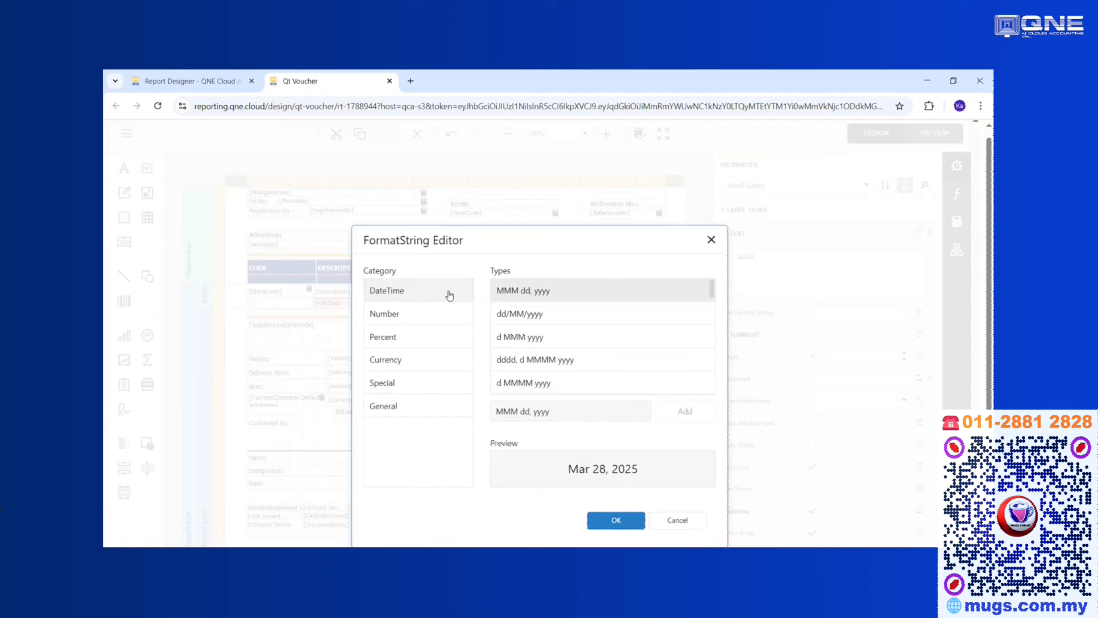
pyautogui.click(521, 320)
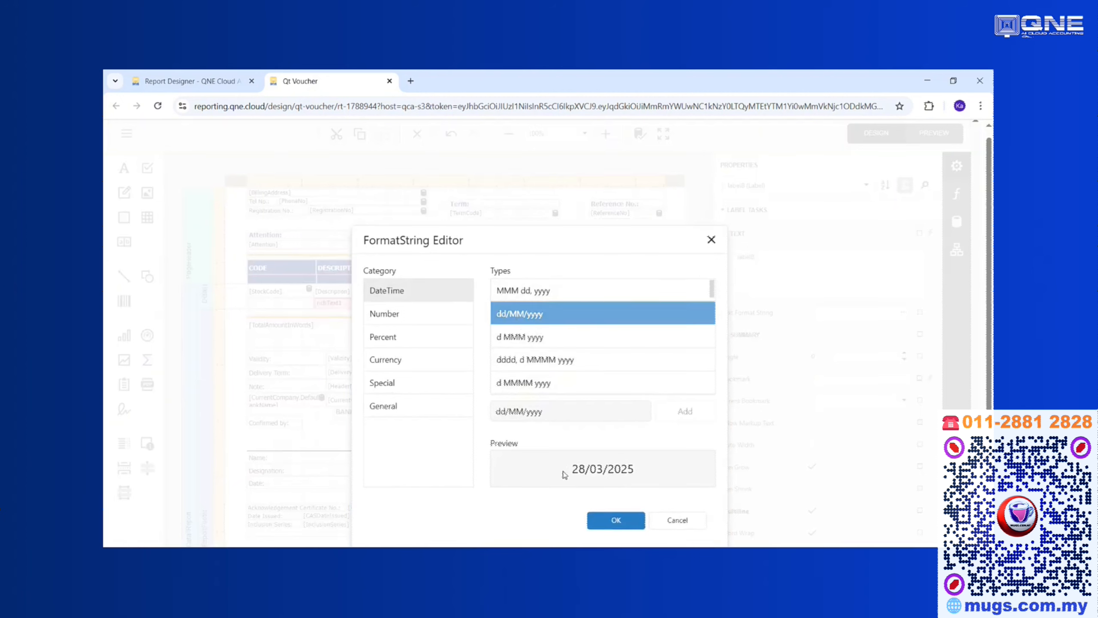
pyautogui.click(711, 240)
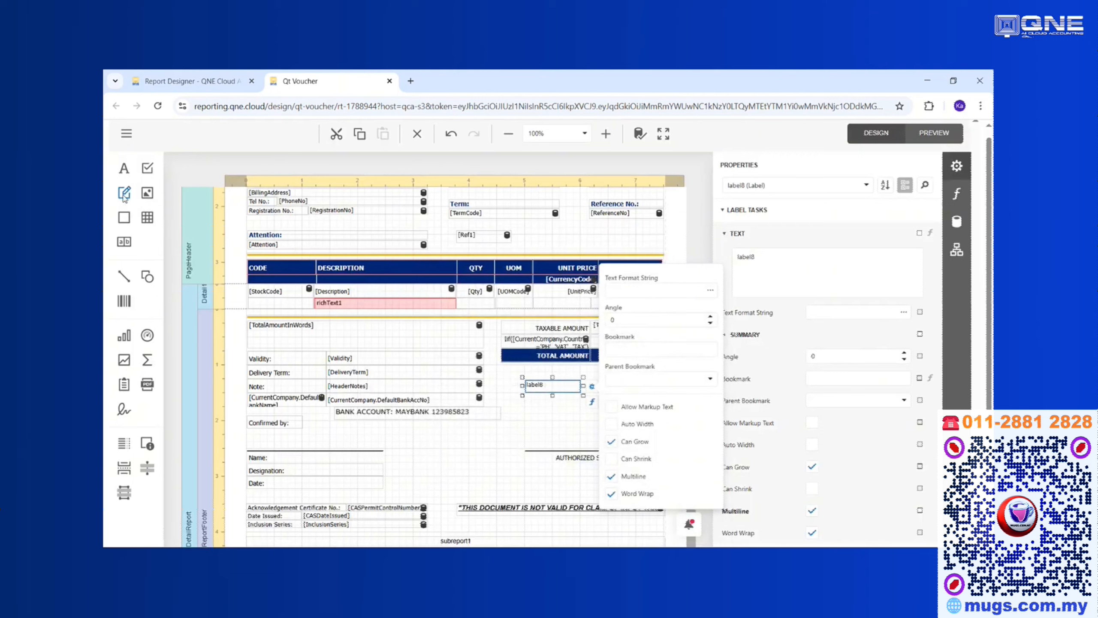
# Add a rich text box below label8 and show the data field list.
pyautogui.moveTo(124, 193); pyautogui.dragTo(532, 407)
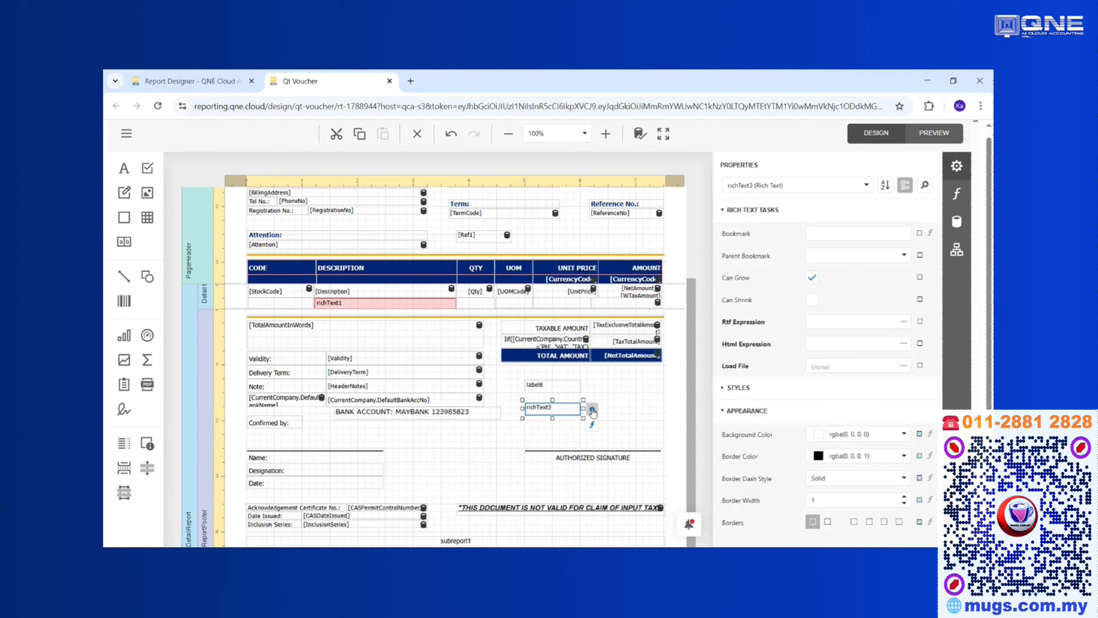
pyautogui.click(592, 409)
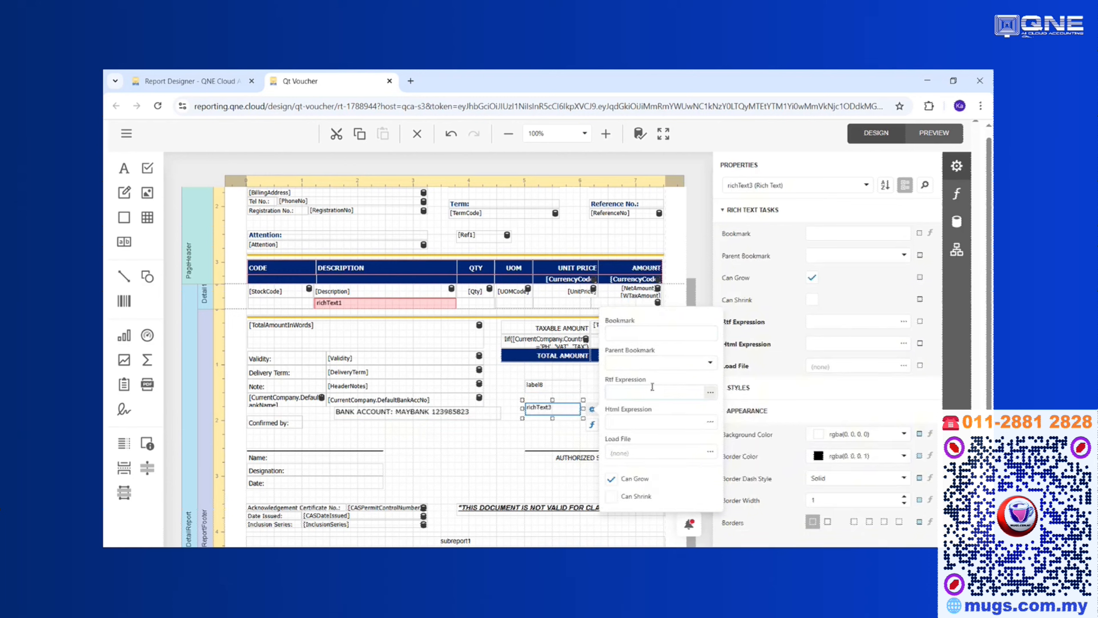
pyautogui.click(557, 387)
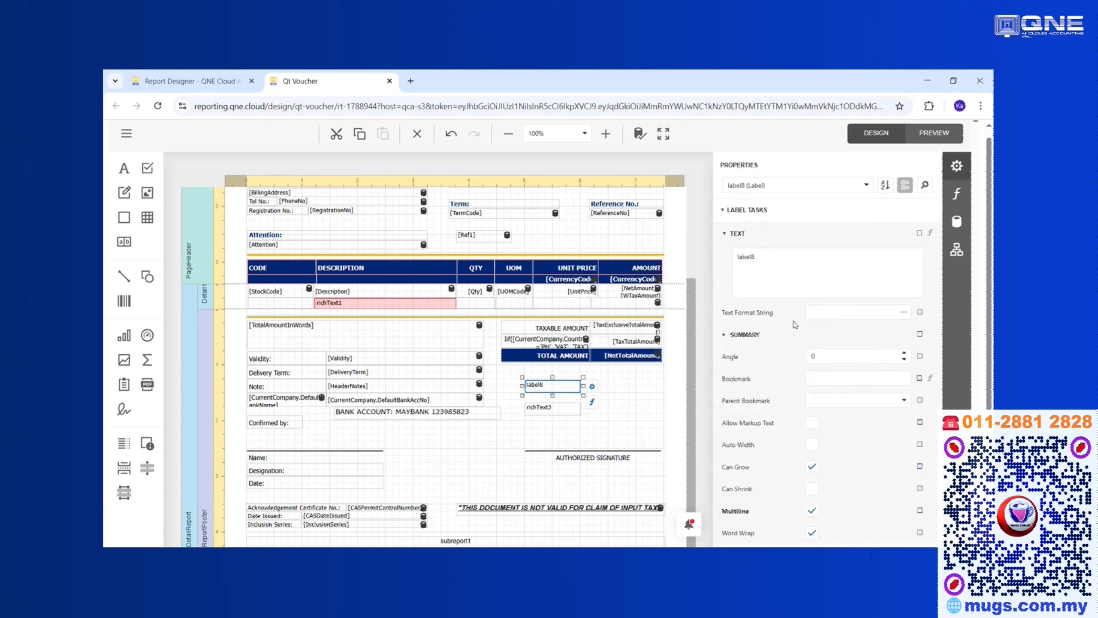
pyautogui.click(965, 224)
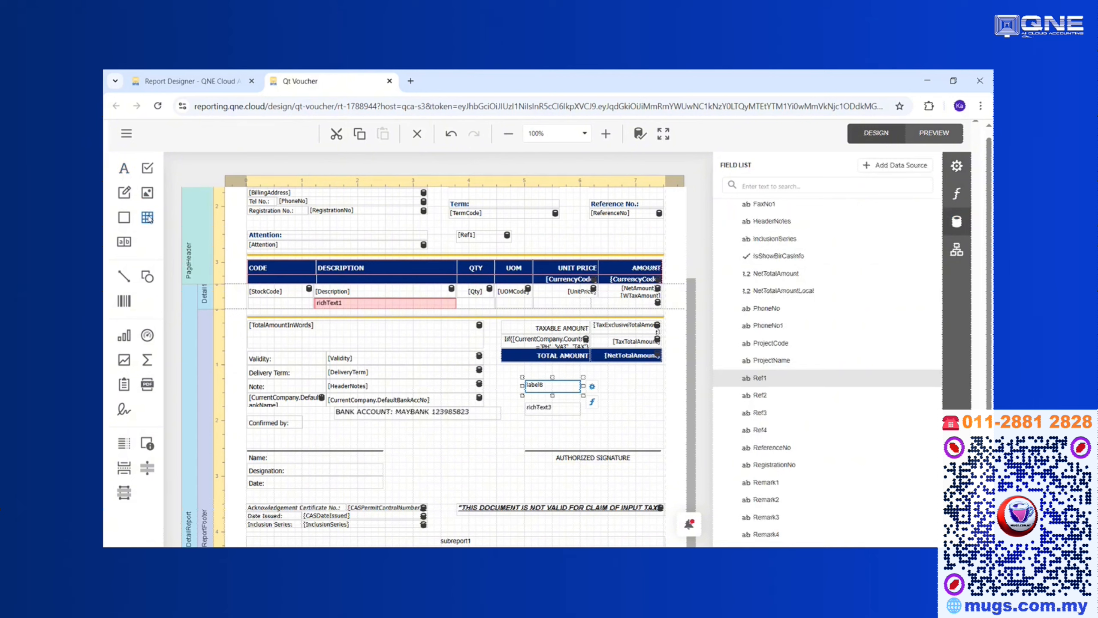
# Add a three-cell table below the bank account line and check the Validity, DeliveryTerm and HeaderNotes fields.
pyautogui.moveTo(147, 218); pyautogui.dragTo(447, 441)
pyautogui.click(462, 441)
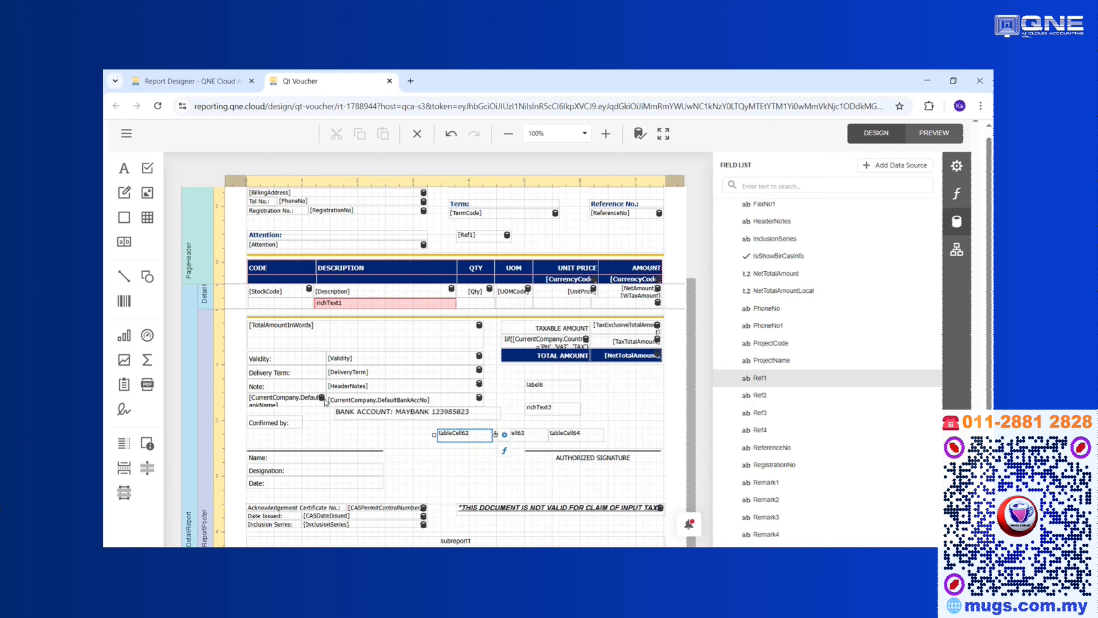
pyautogui.click(274, 358)
pyautogui.click(393, 361)
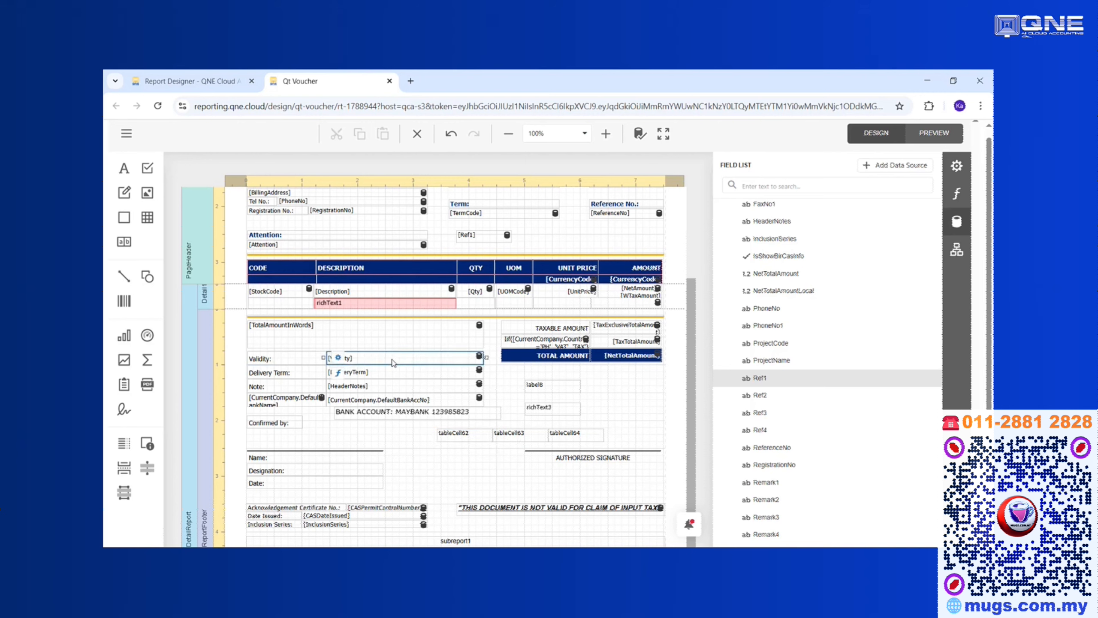
pyautogui.click(289, 362)
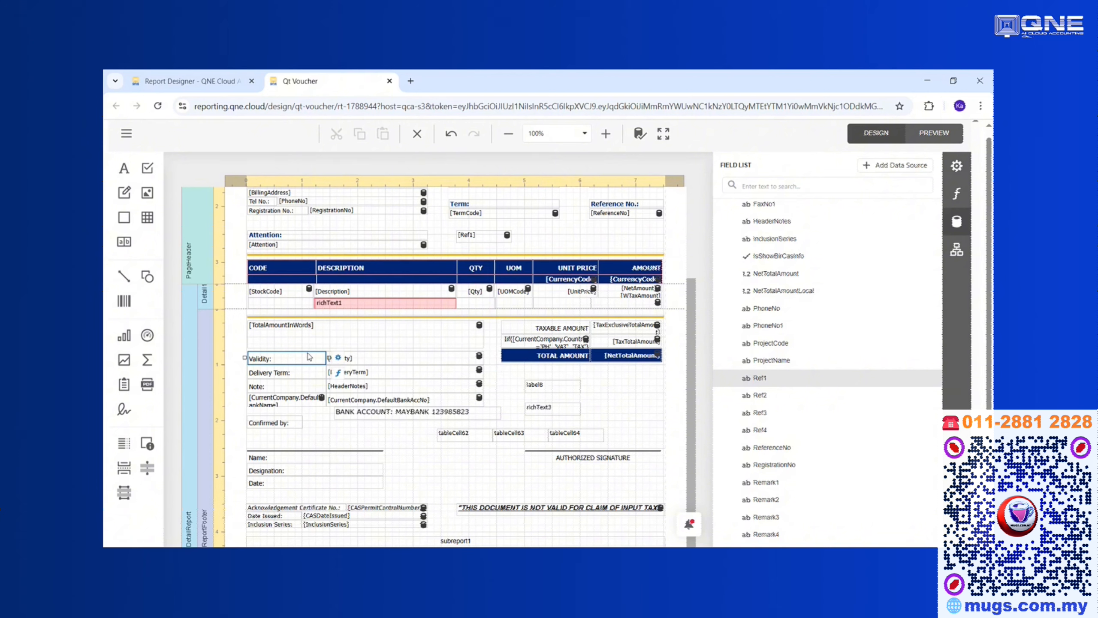
pyautogui.click(371, 359)
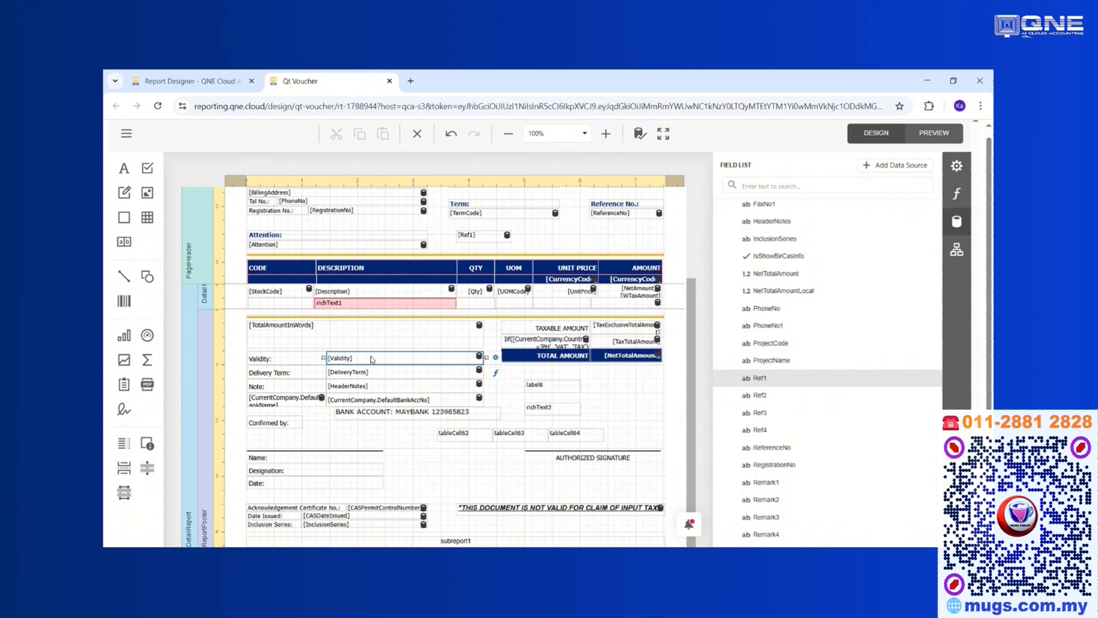
pyautogui.click(371, 373)
pyautogui.click(369, 387)
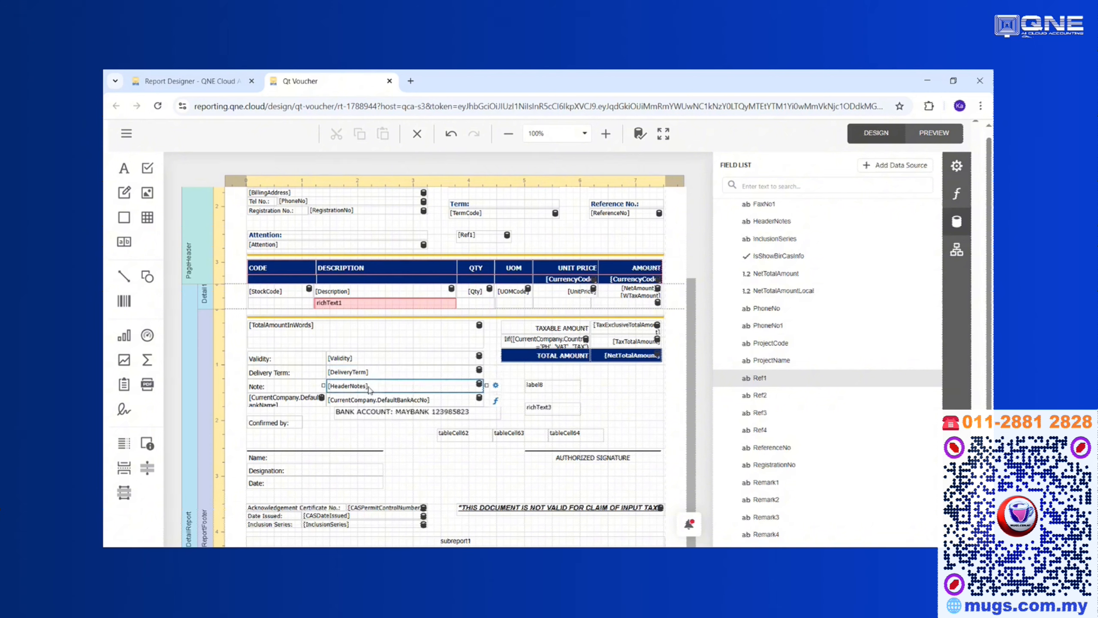
pyautogui.click(353, 359)
pyautogui.click(379, 375)
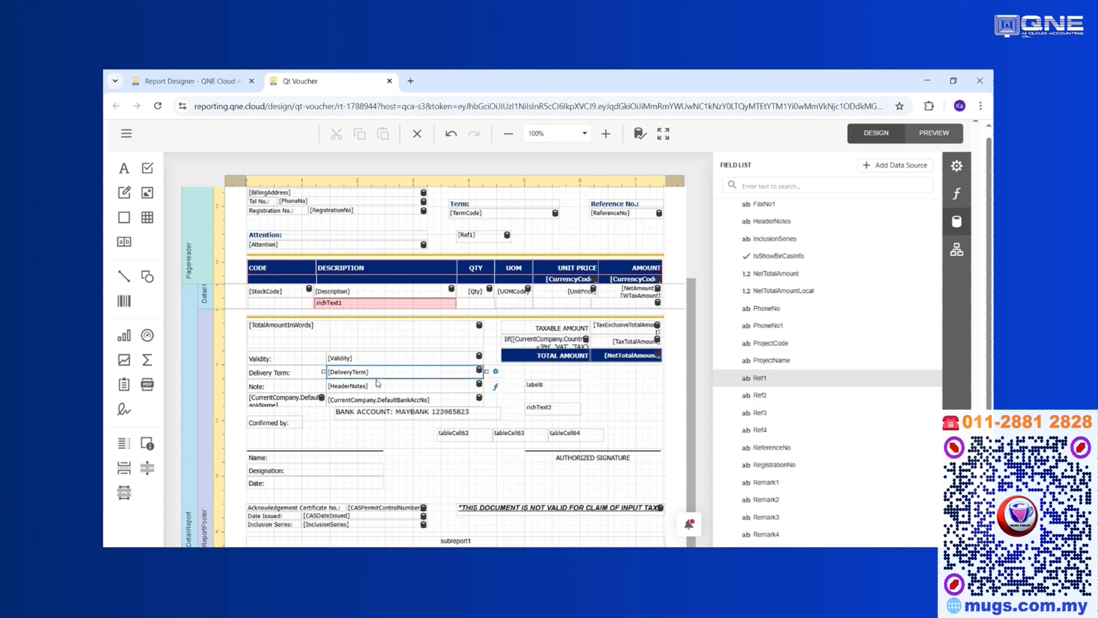
pyautogui.click(376, 387)
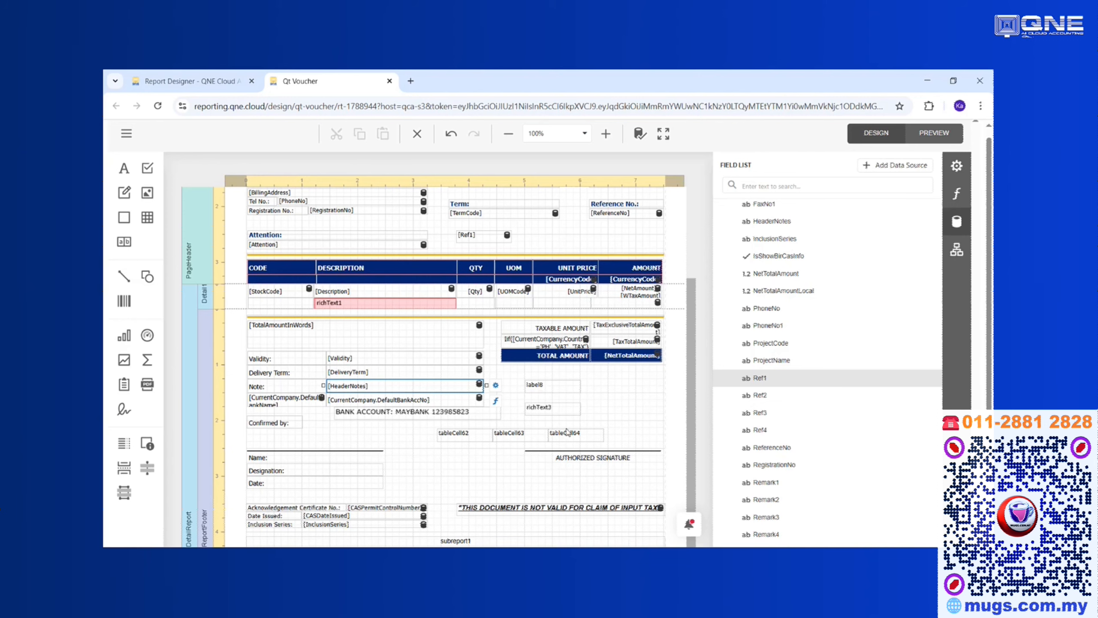
pyautogui.scroll(3, 568, 431)
# Retitle the Quotation heading to PROFORMAL INVOICE.
pyautogui.click(305, 272)
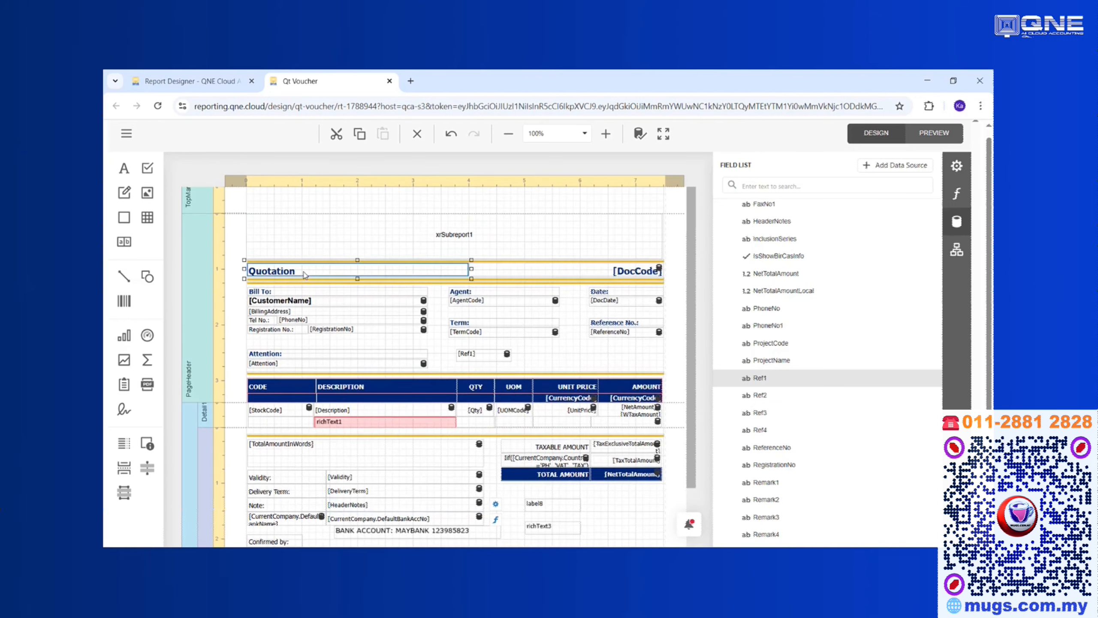
pyautogui.doubleClick(306, 272)
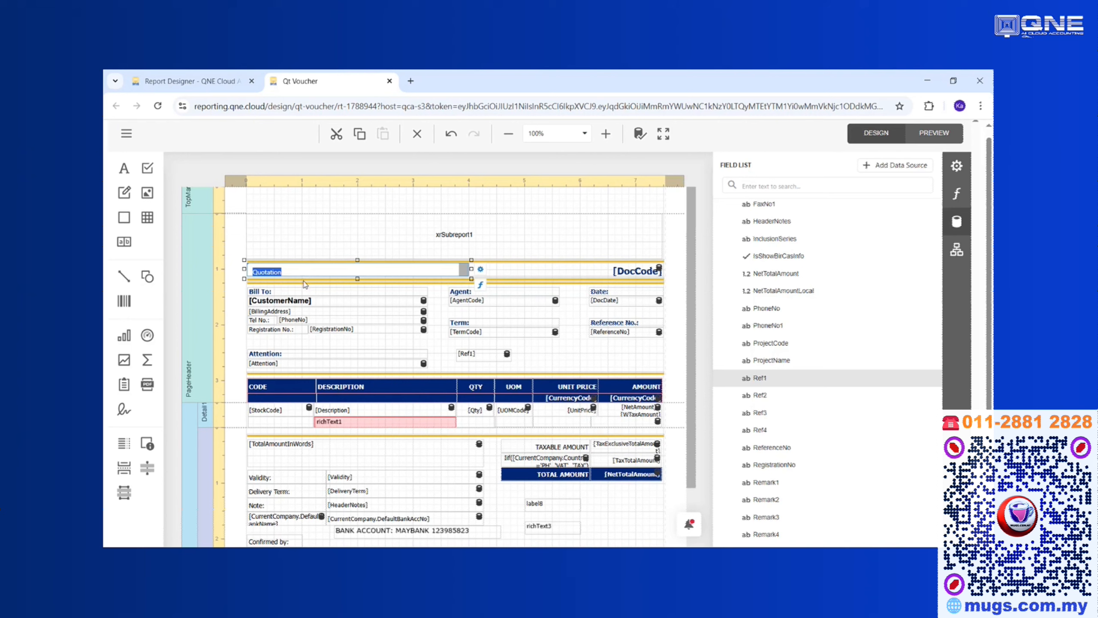
pyautogui.write('p')
pyautogui.click(512, 247)
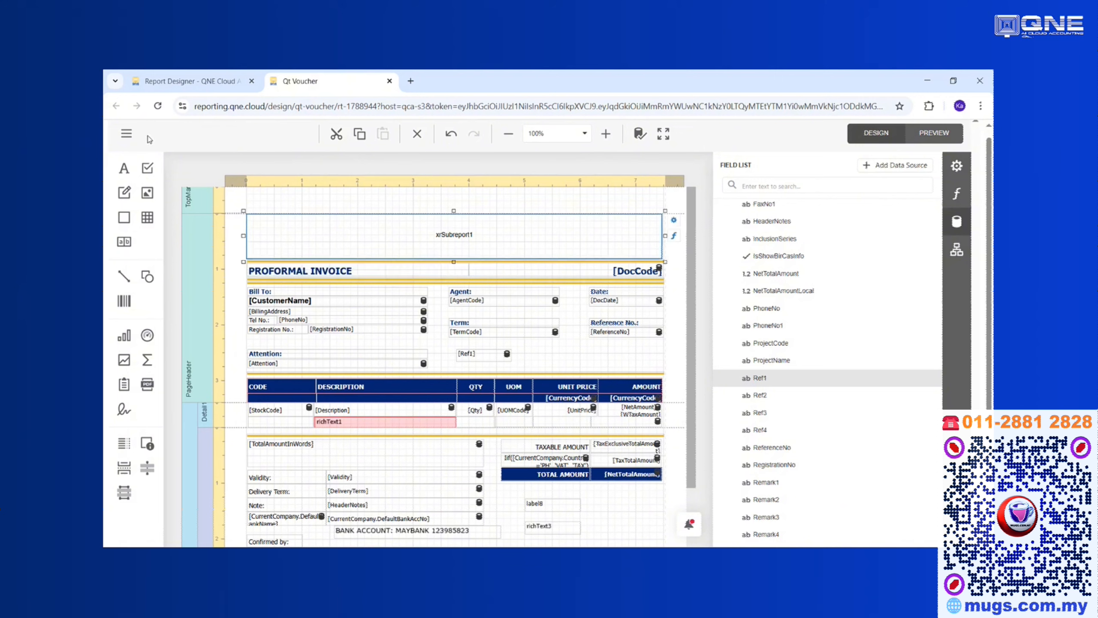
# Save the layout from the main menu and return to the Report Designer list.
pyautogui.click(126, 135)
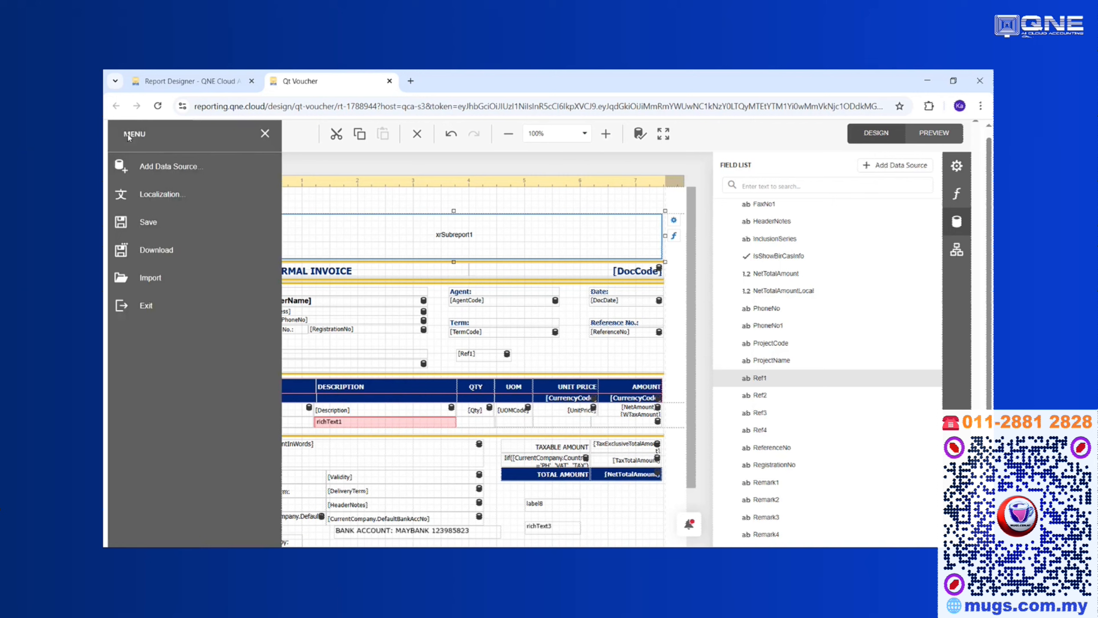
pyautogui.click(158, 223)
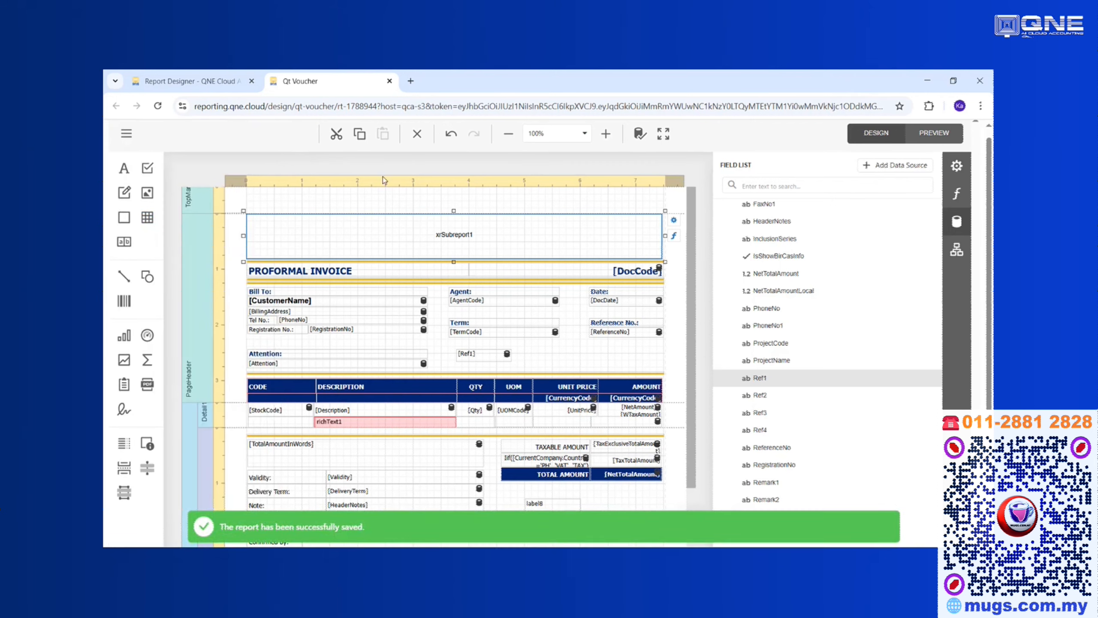
pyautogui.click(202, 85)
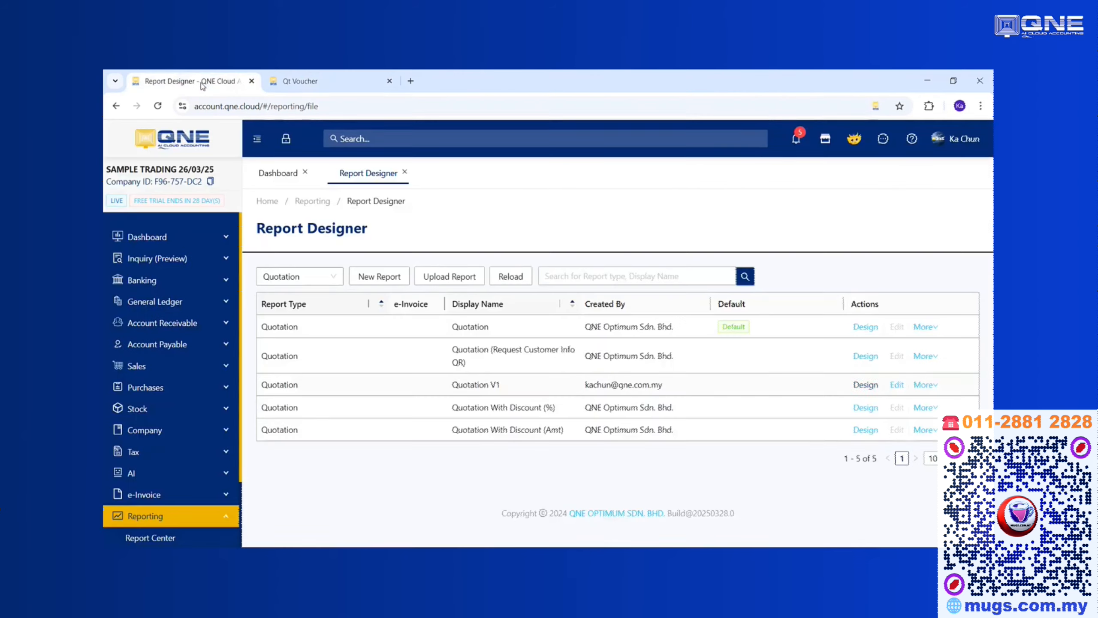
# Open quotation QT2503/005 from the Sales quotations list.
pyautogui.click(158, 367)
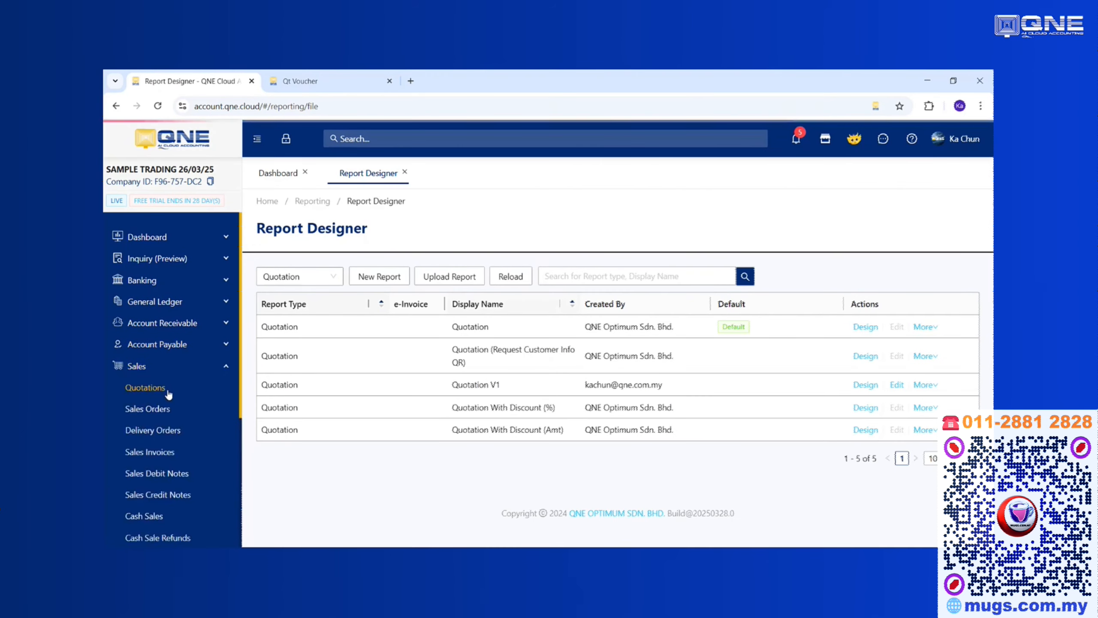
pyautogui.click(168, 392)
pyautogui.click(385, 343)
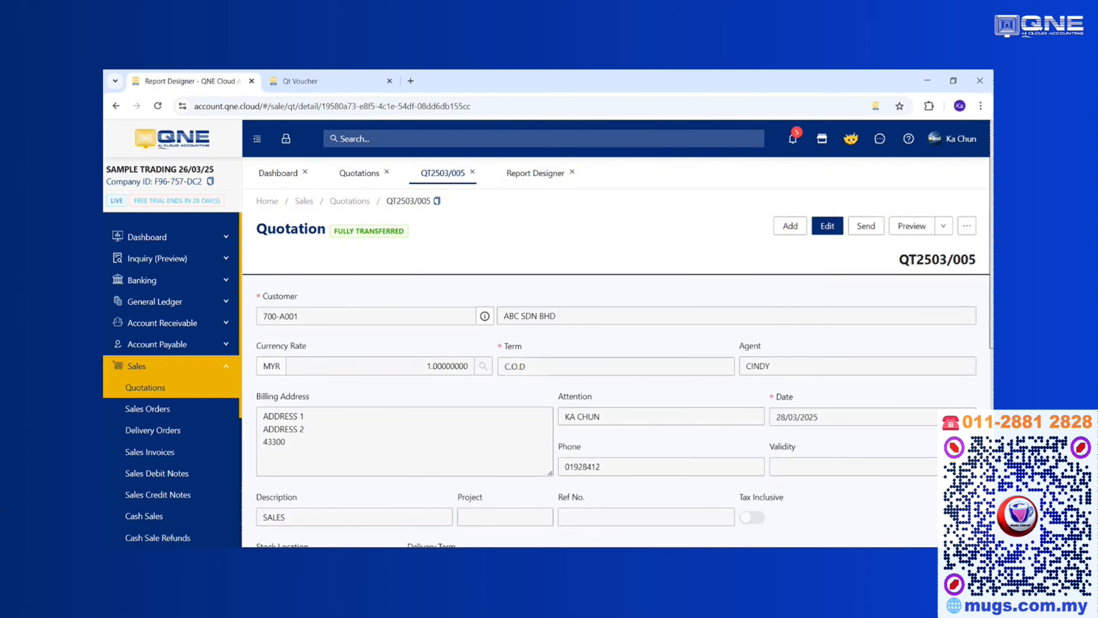
# Preview the quotation with the Quotation V1 layout and check the PROFORMAL INVOICE heading and MAYBANK line.
pyautogui.click(943, 226)
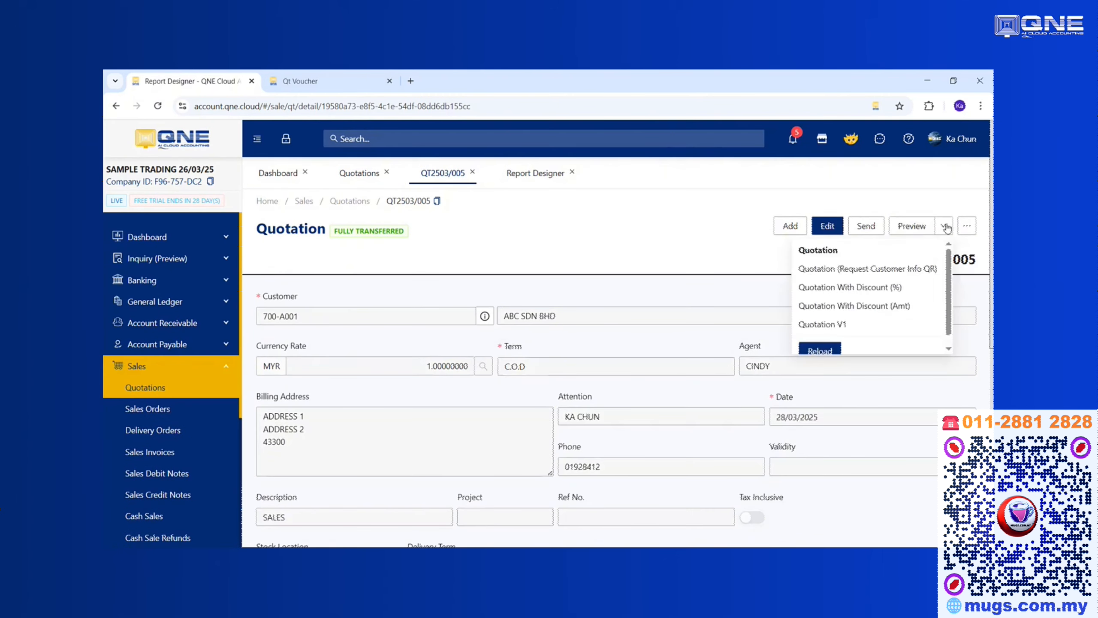
pyautogui.click(835, 327)
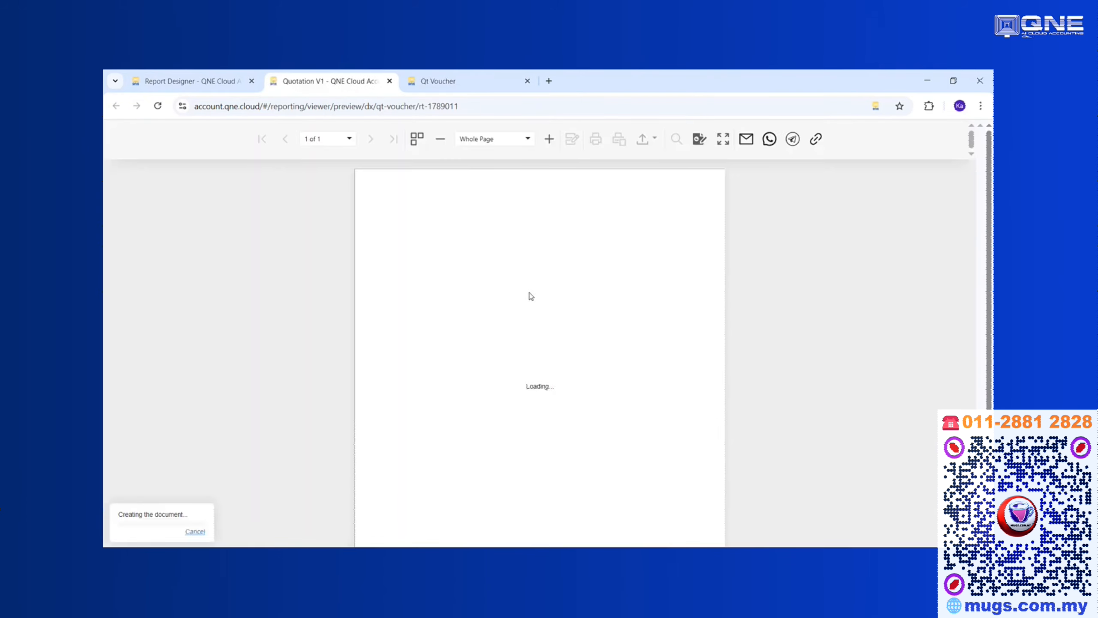
pyautogui.scroll(-3, 537, 299)
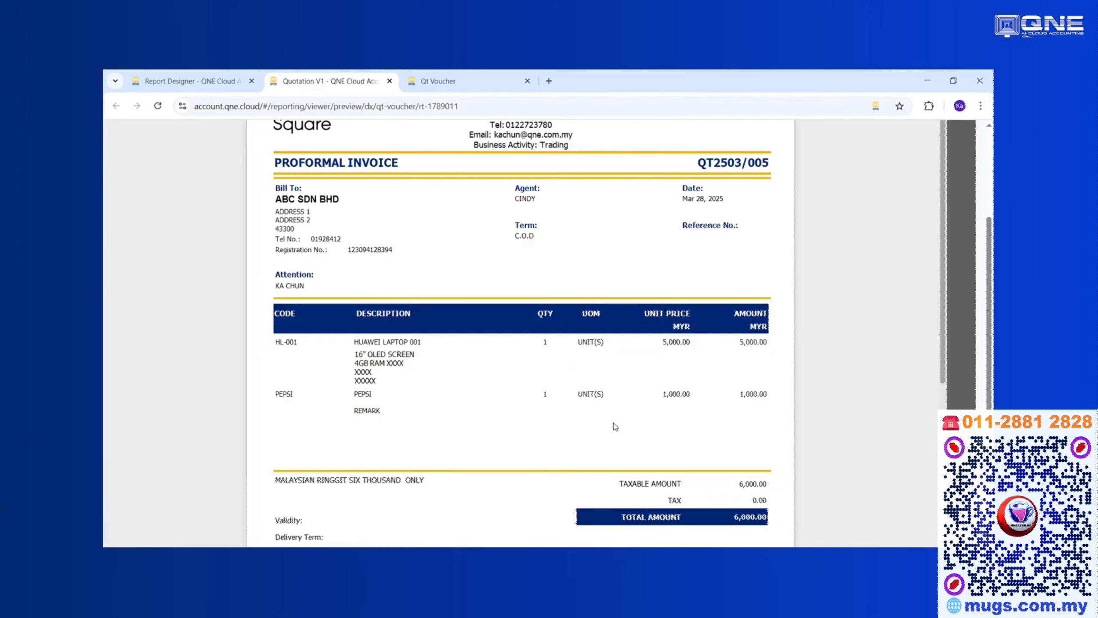
pyautogui.scroll(-5, 616, 426)
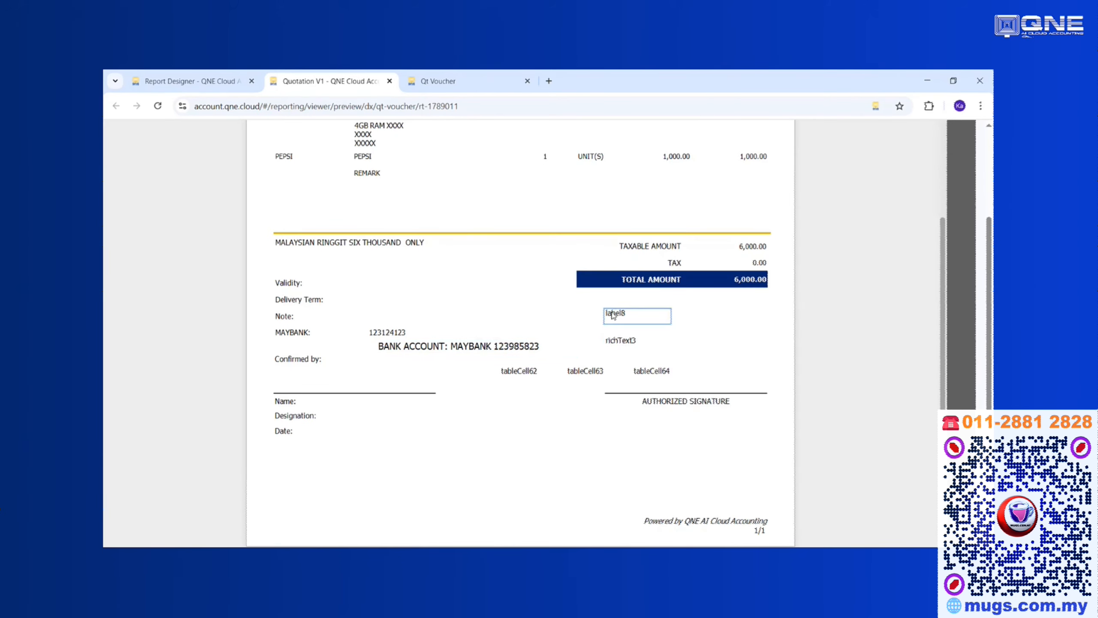